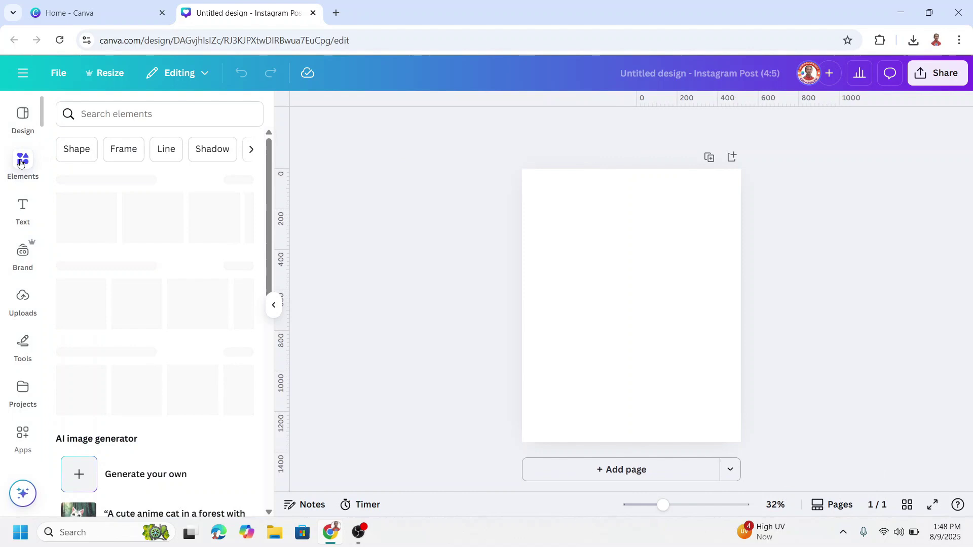
- Add the Fresh Coconut Sliced image from Recently used elements to the blank post
left_click(239, 181)
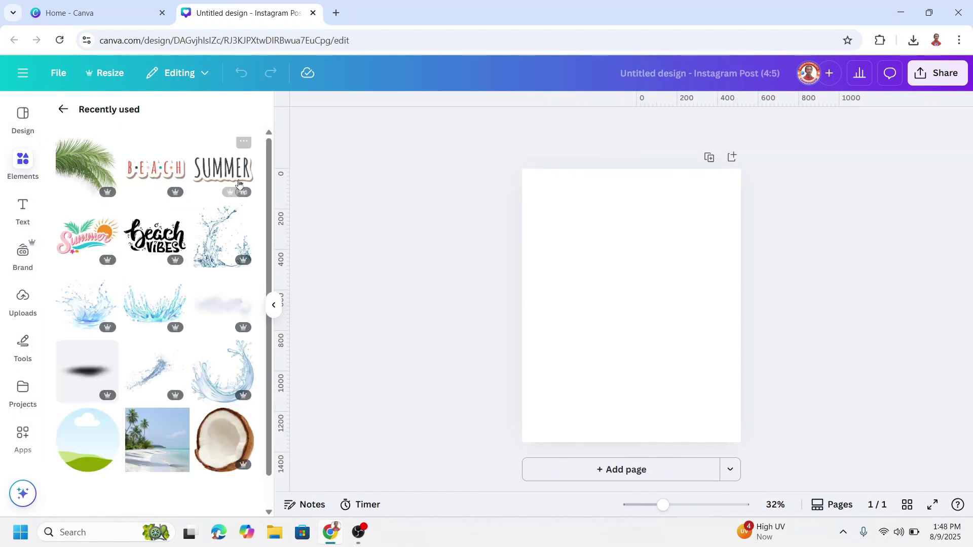
scroll(243, 301, "down", 3)
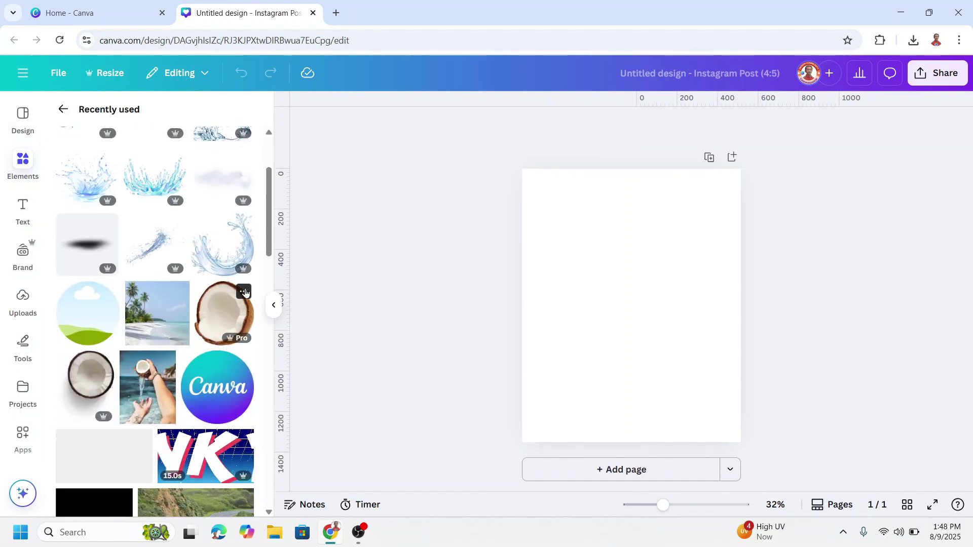
left_click(244, 292)
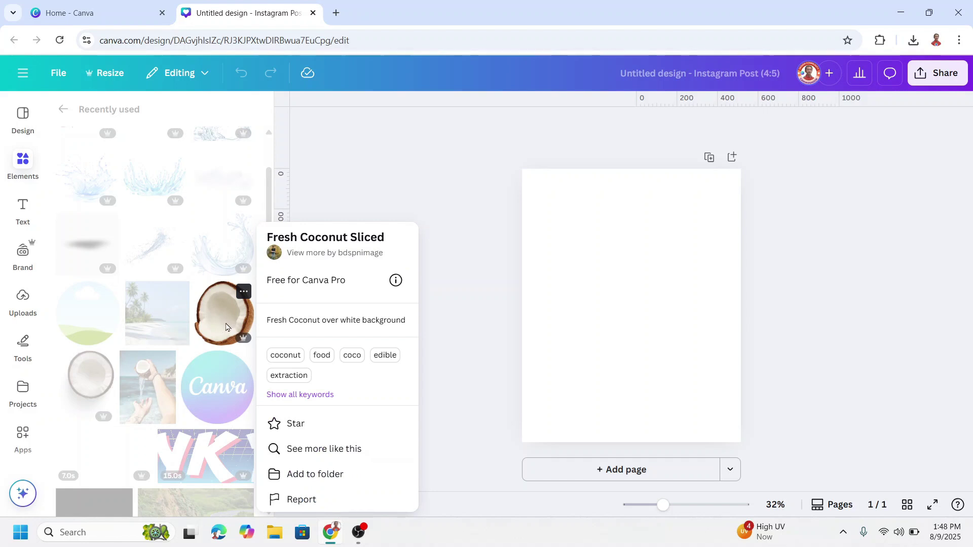
left_click(226, 327)
left_click(485, 124)
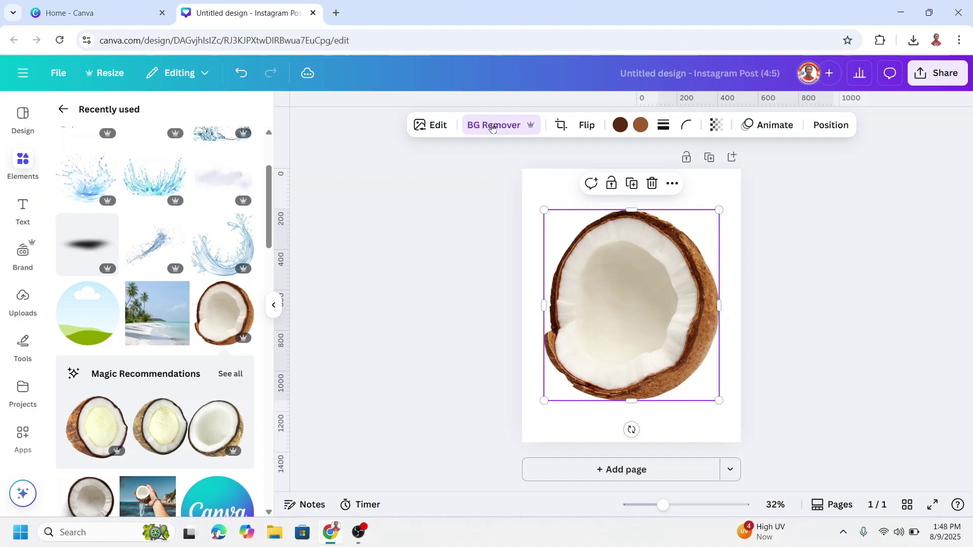
- Erase the coconut's inner white flesh with the Erase brush, then enlarge the brush size
left_click(492, 126)
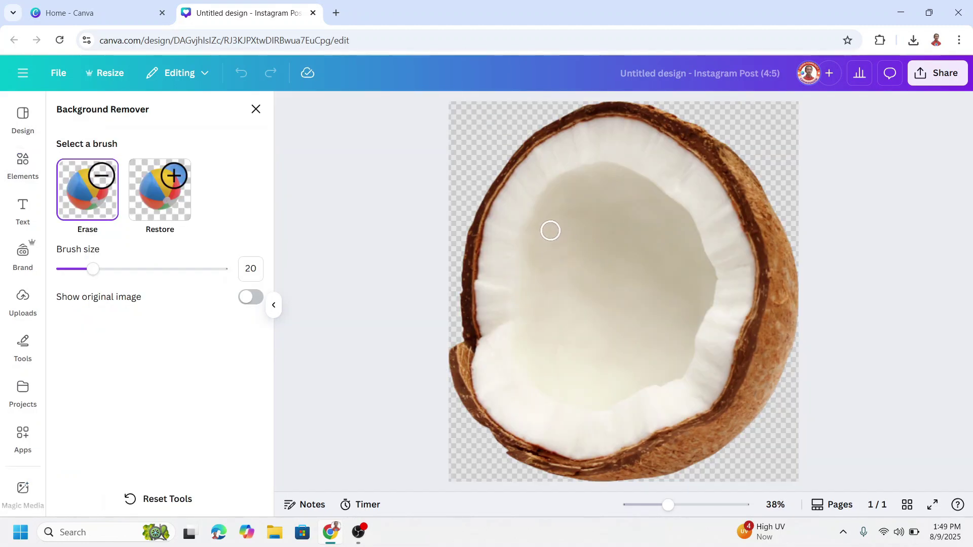
mouse_move(517, 243)
left_mouse_down()
mouse_move(537, 186)
mouse_move(606, 157)
mouse_move(655, 173)
mouse_move(719, 244)
mouse_move(716, 305)
mouse_move(698, 365)
mouse_move(588, 427)
mouse_move(535, 403)
mouse_move(506, 348)
mouse_move(509, 274)
mouse_move(565, 197)
mouse_move(576, 188)
mouse_move(640, 200)
mouse_move(701, 273)
mouse_move(665, 345)
mouse_move(610, 387)
mouse_move(555, 385)
mouse_move(540, 250)
mouse_move(584, 349)
mouse_move(605, 252)
mouse_move(664, 256)
mouse_move(659, 304)
left_mouse_up()
left_click(151, 270)
- Add the beach photo and the Flat Circle Shape frame from Recently used elements
left_click(255, 110)
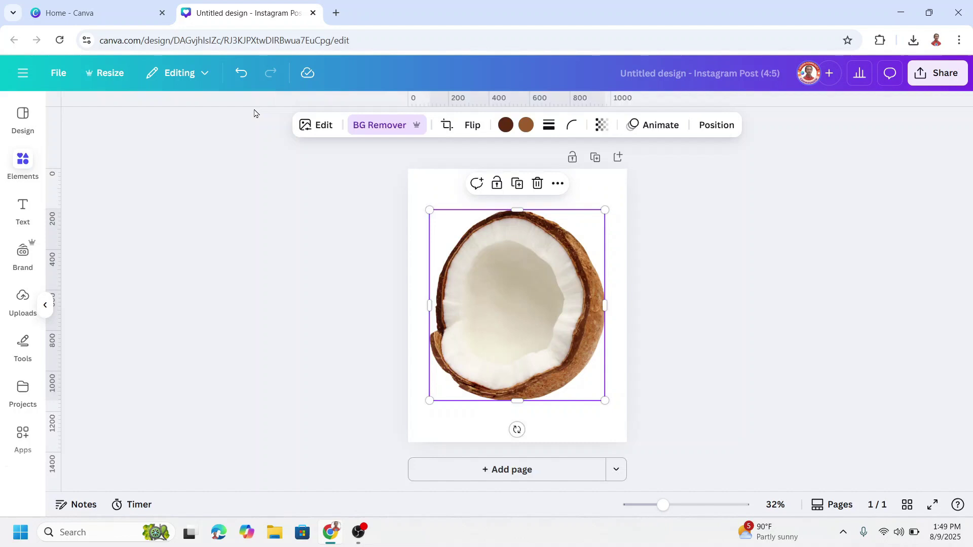
left_click(180, 292)
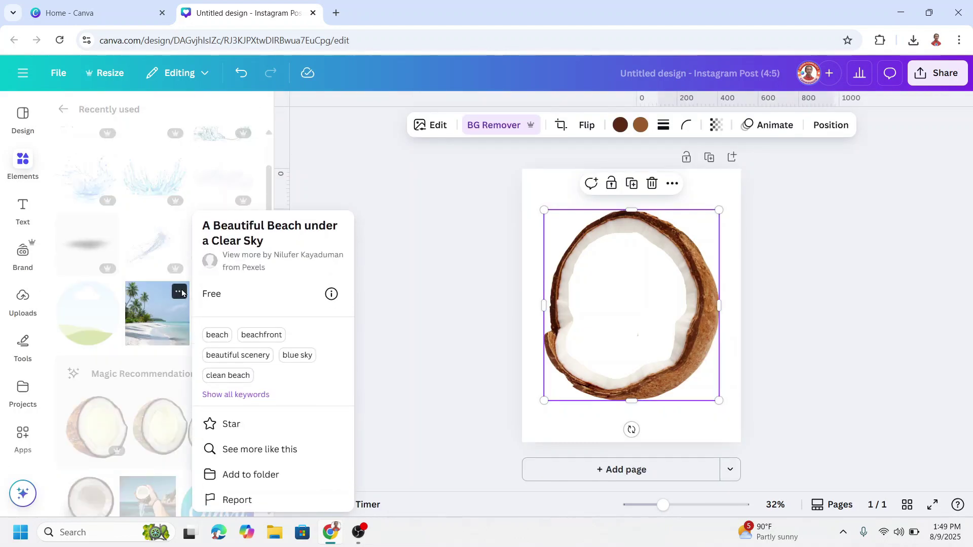
left_click(150, 333)
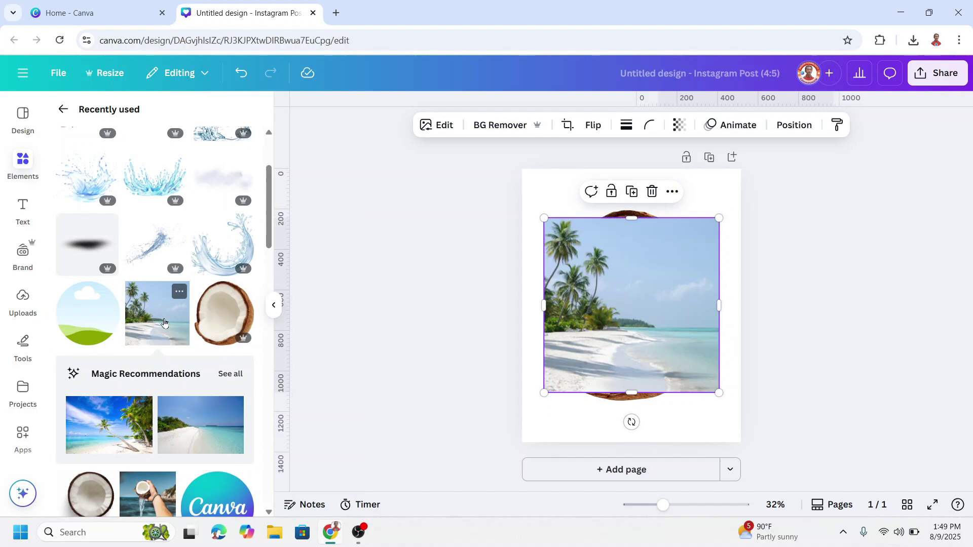
left_click(110, 292)
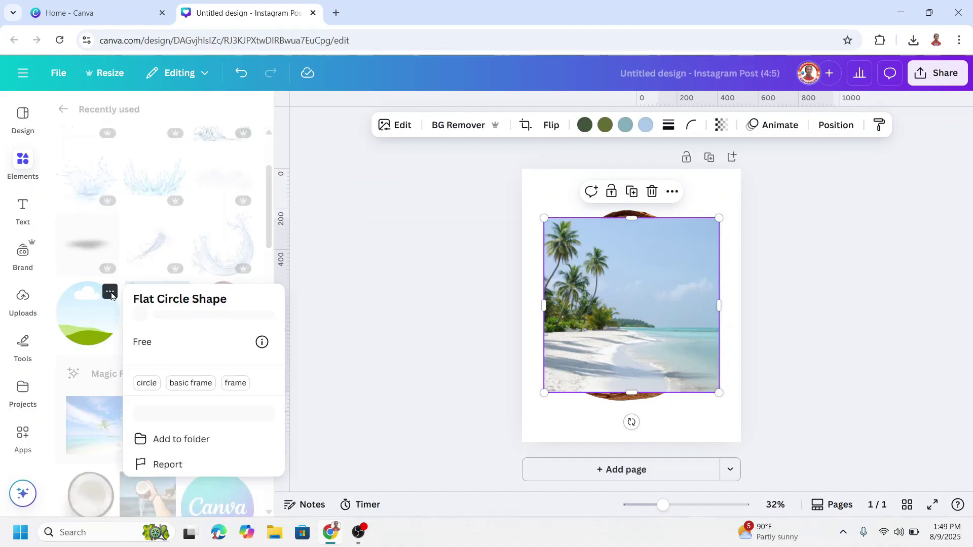
left_click(101, 319)
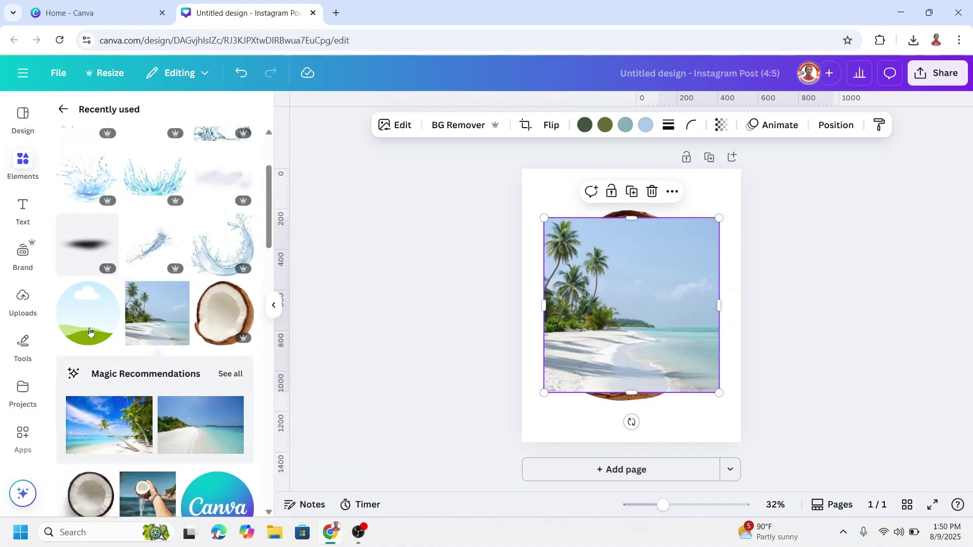
left_click(92, 330)
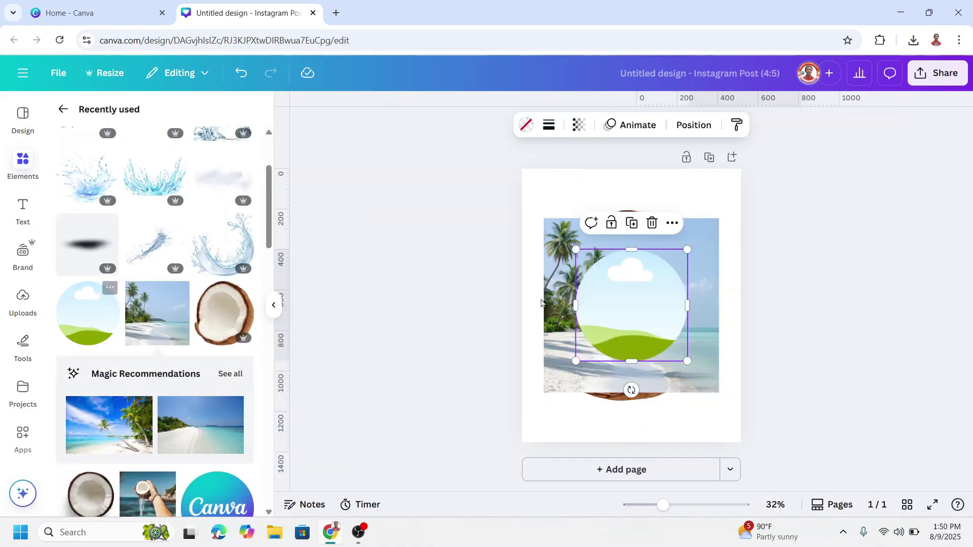
- Move the beach photo below, and stretch the circle frame into an oval filling the hollow
left_click(710, 237)
left_click_drag(710, 237, 732, 407)
left_click(645, 309)
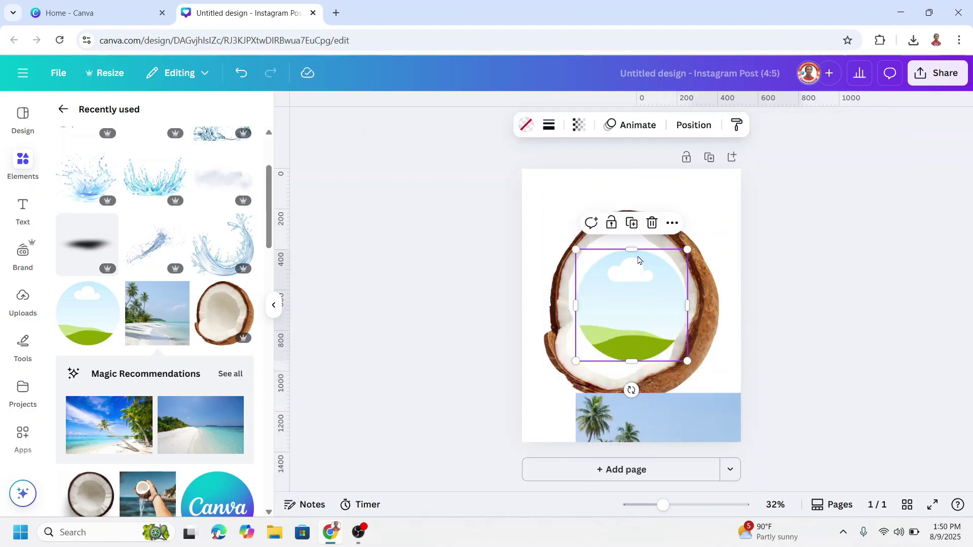
left_click_drag(636, 246, 632, 226)
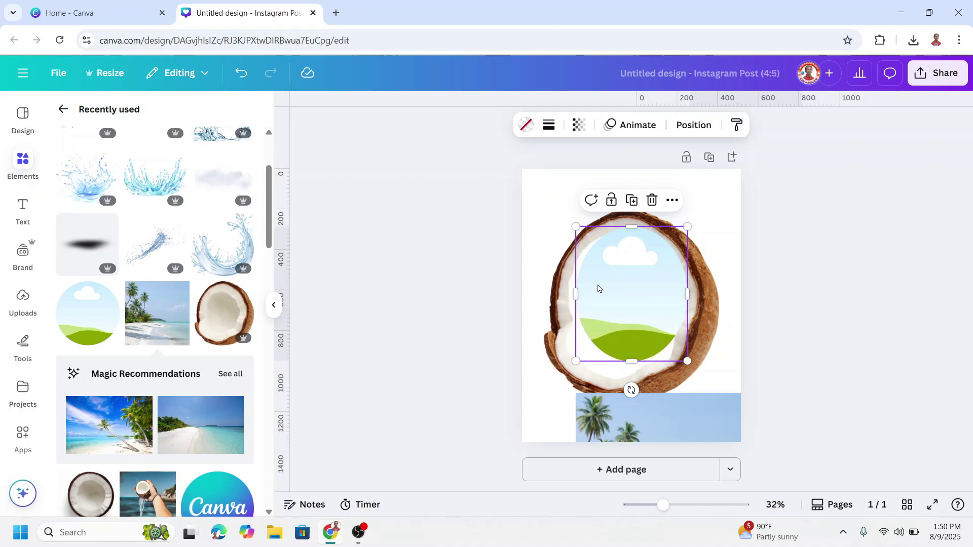
left_click_drag(579, 286, 565, 290)
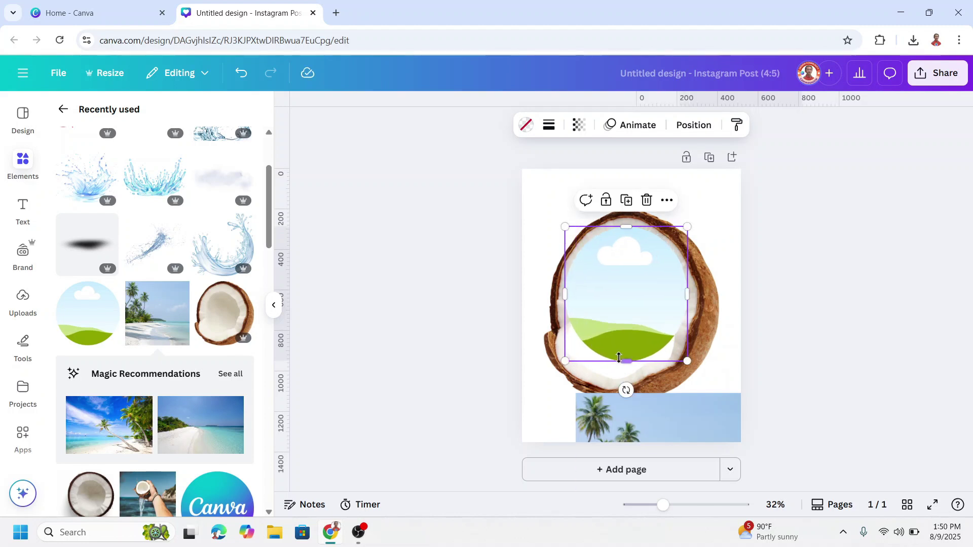
left_click_drag(623, 364, 631, 386)
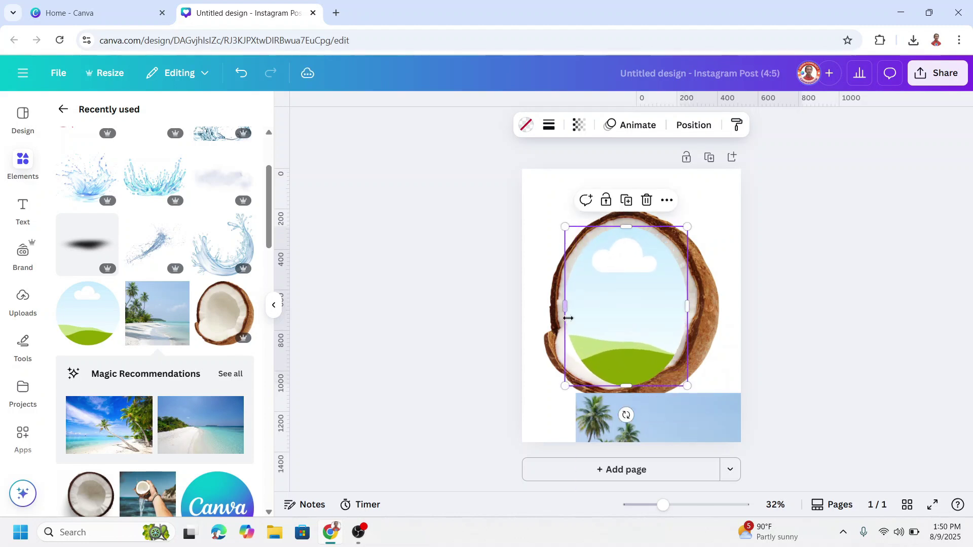
left_click_drag(565, 307, 559, 309)
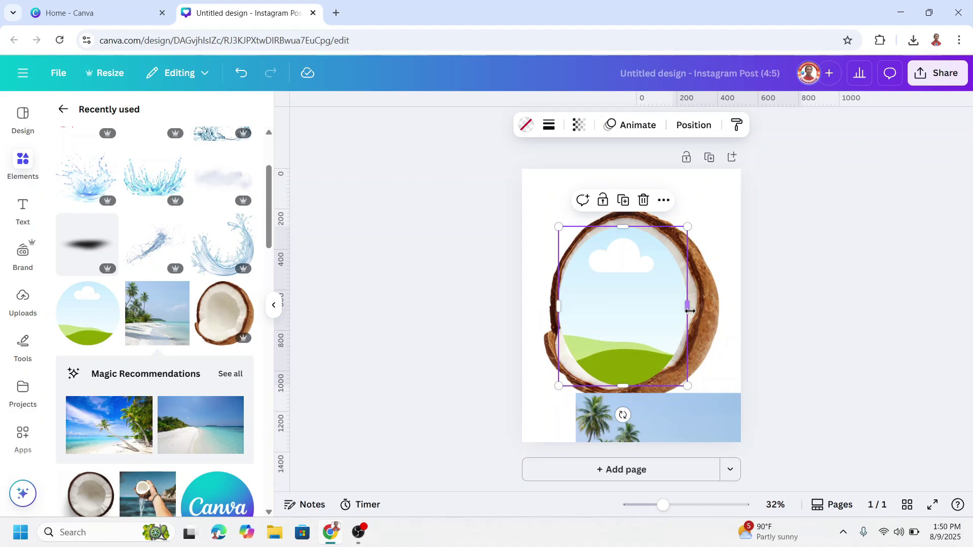
left_click_drag(690, 311, 696, 310)
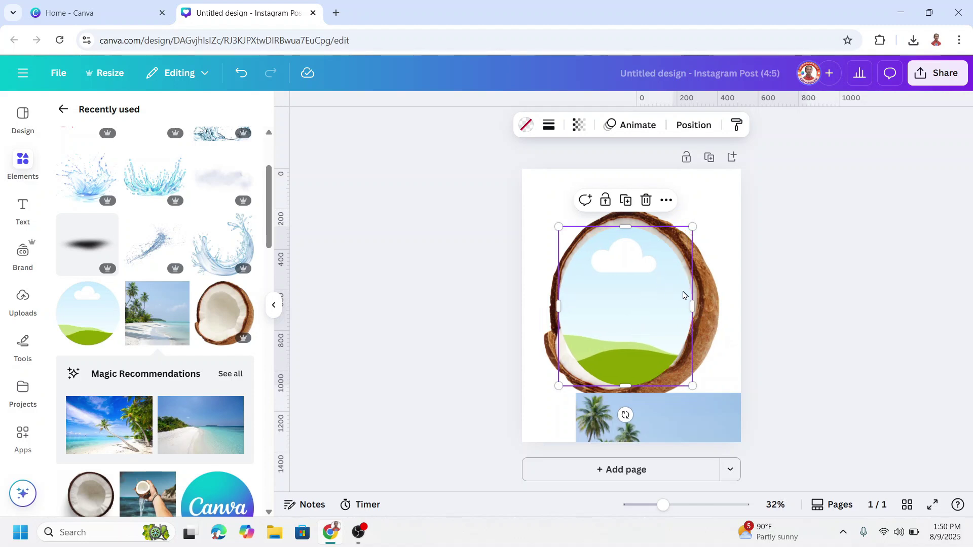
- Drop the beach photo into the oval frame and reposition its crop to show palms and shoreline
left_click(715, 416)
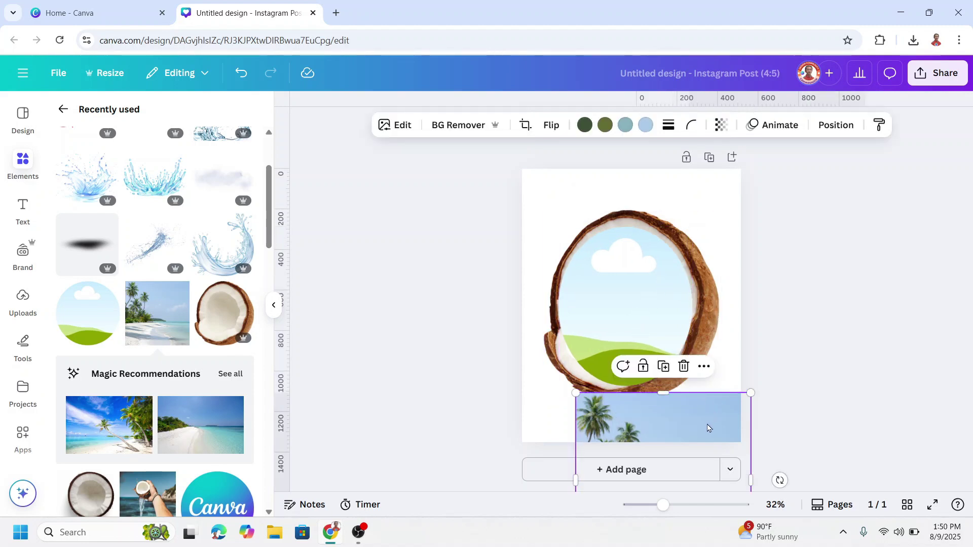
left_click_drag(711, 428, 644, 304)
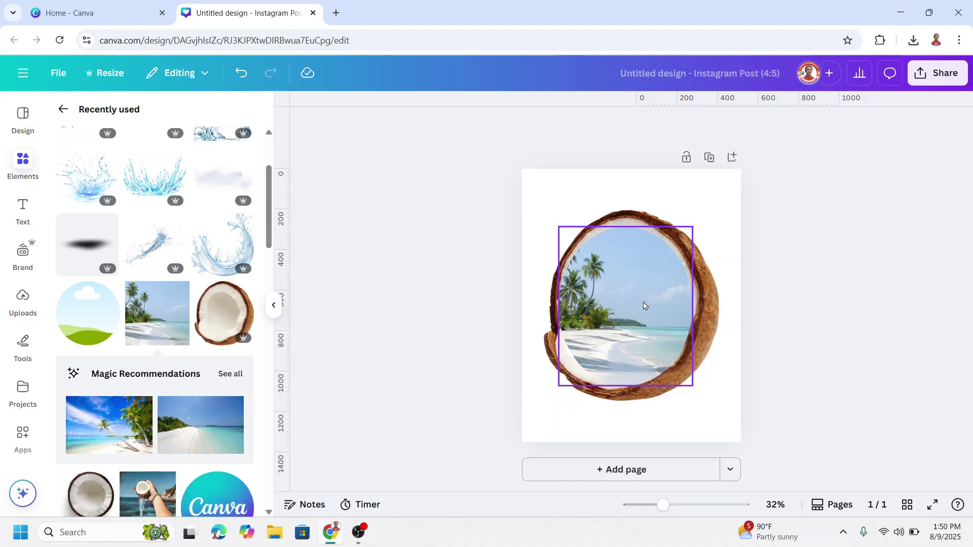
double_click(642, 302)
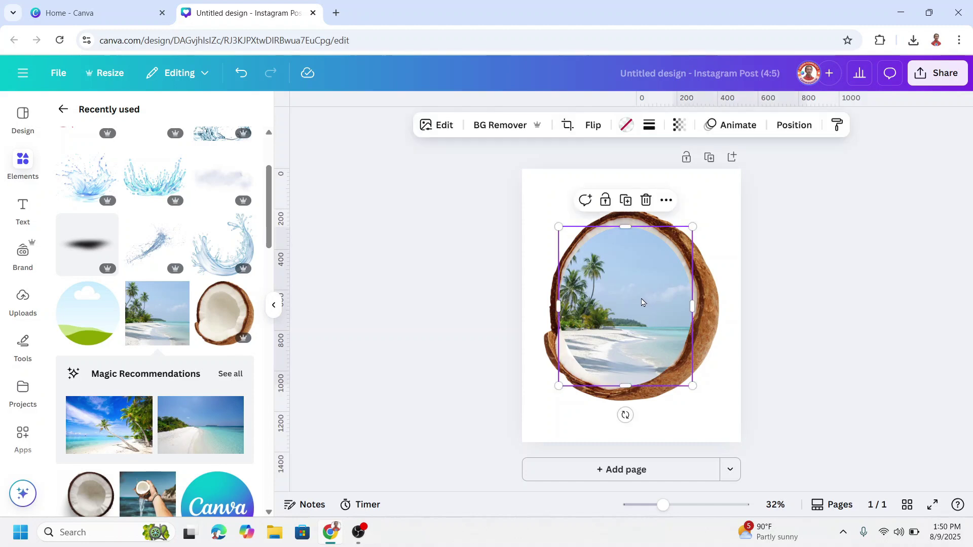
left_click_drag(645, 302, 636, 328)
left_click(212, 501)
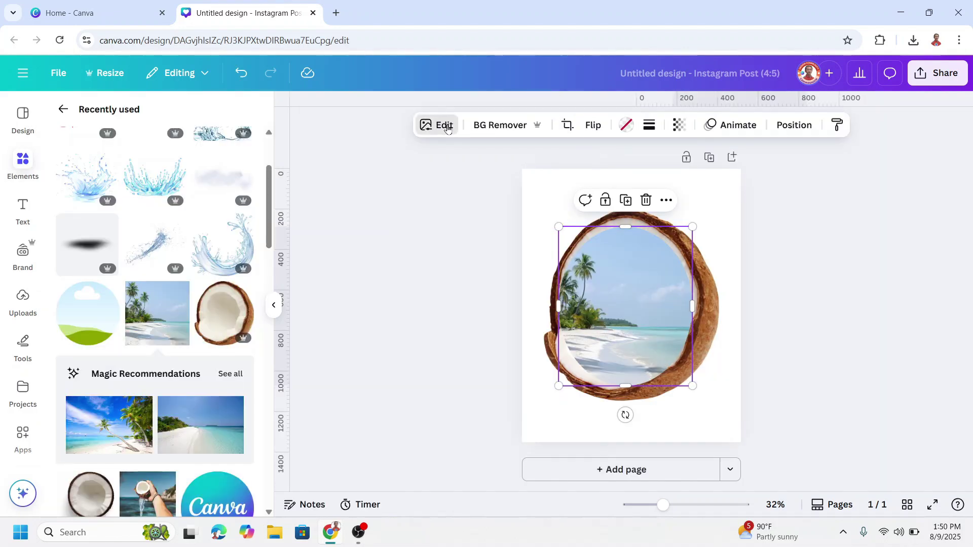
- Apply the Flint filter to the beach photo
left_click(447, 127)
scroll(213, 324, "down", 2)
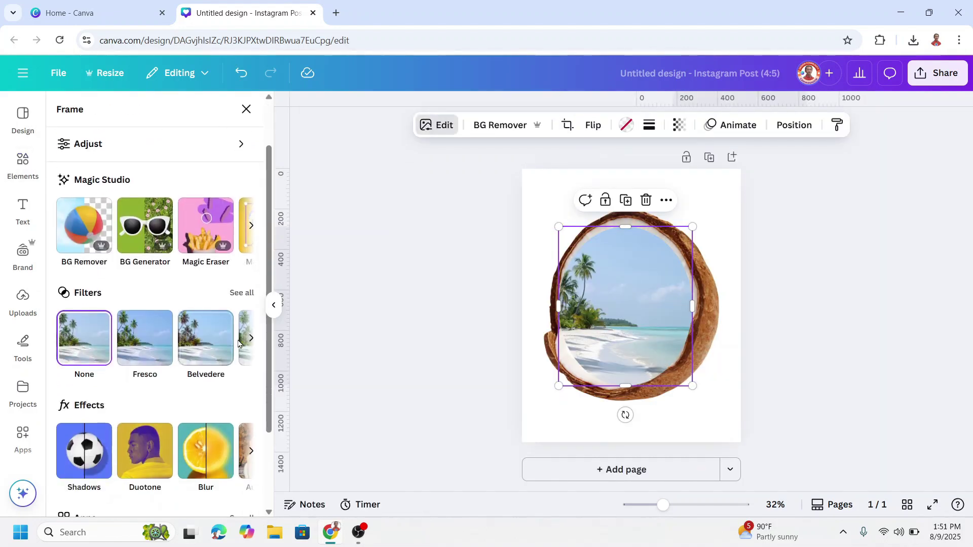
left_click(242, 293)
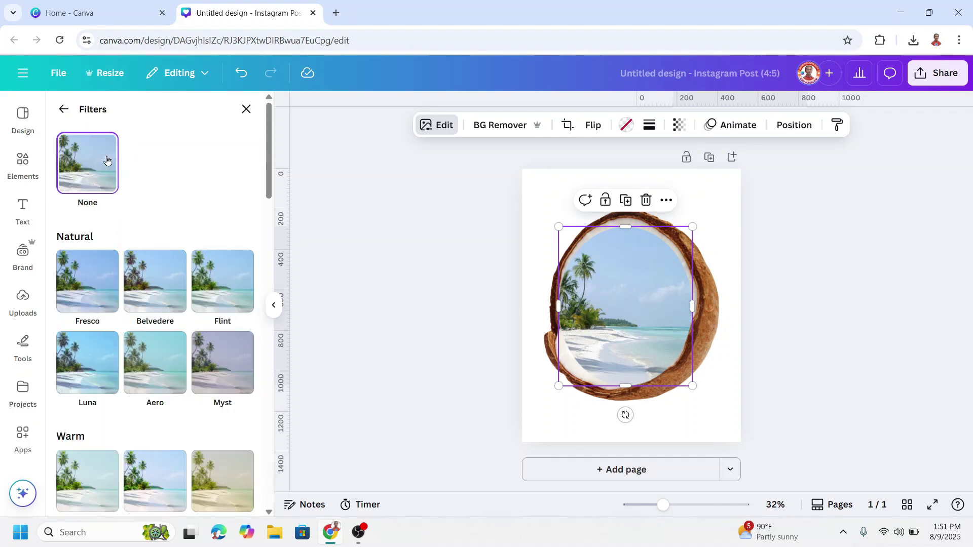
left_click(233, 288)
left_click_drag(780, 199, 496, 443)
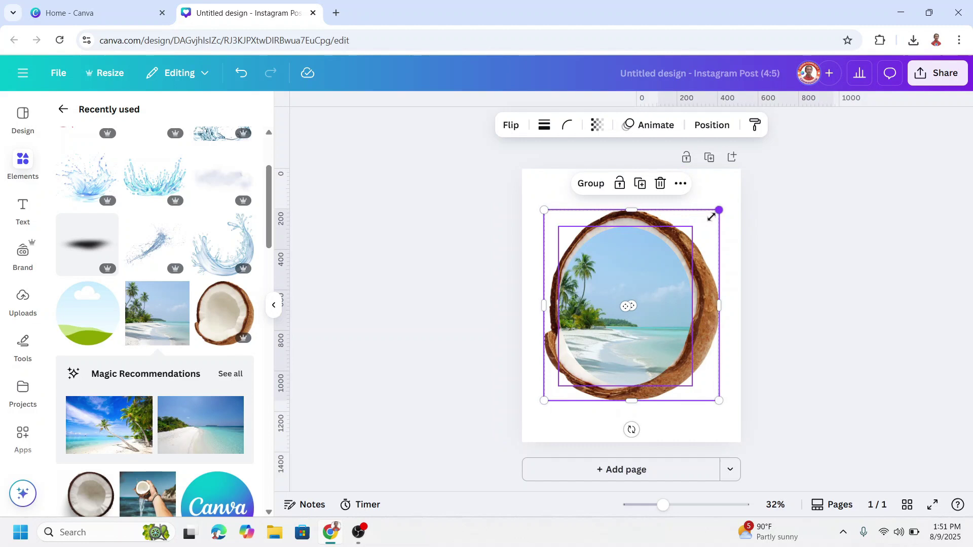
- Shrink and centre the coconut-and-beach group, and send the beach photo behind the coconut
left_click_drag(719, 210, 687, 245)
left_click_drag(658, 290, 658, 289)
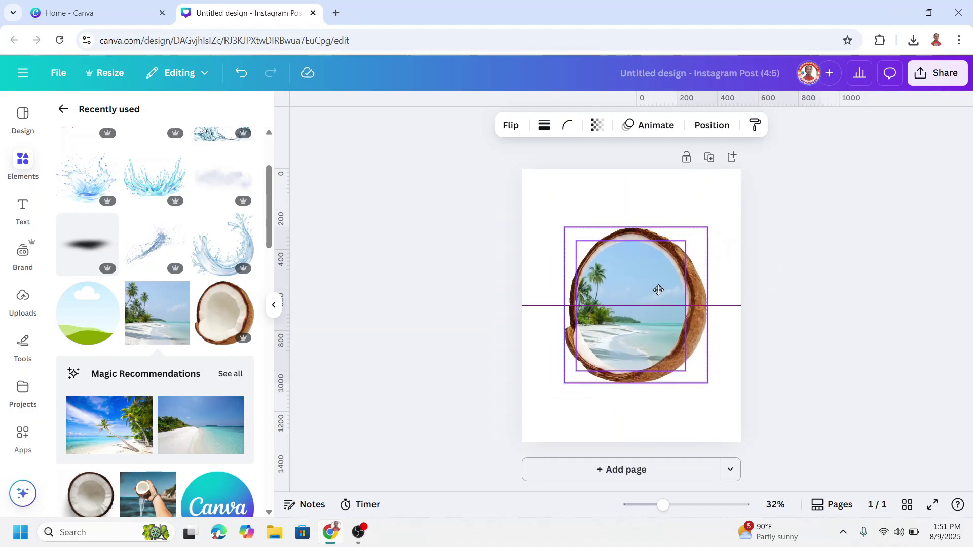
left_click(636, 292)
right_click(637, 291)
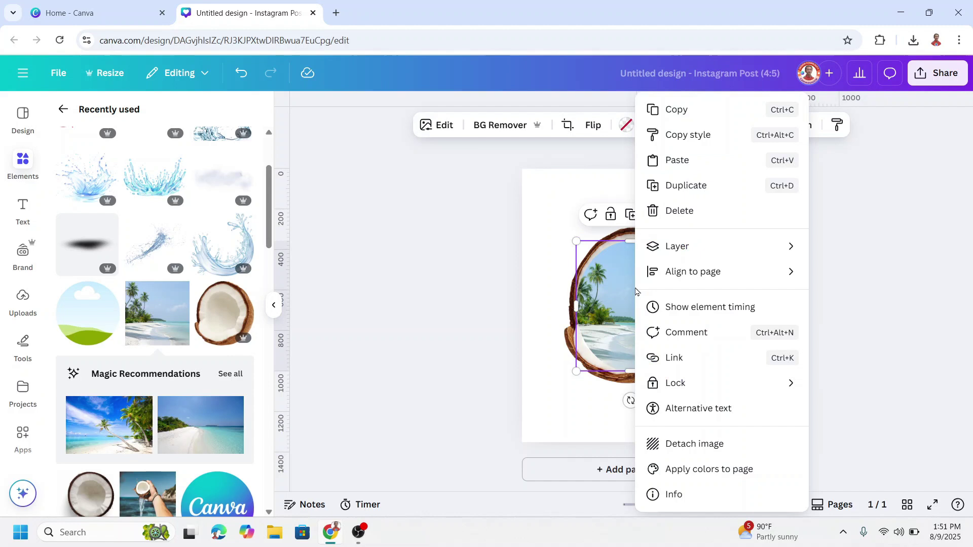
mouse_move(687, 246)
left_click(528, 322)
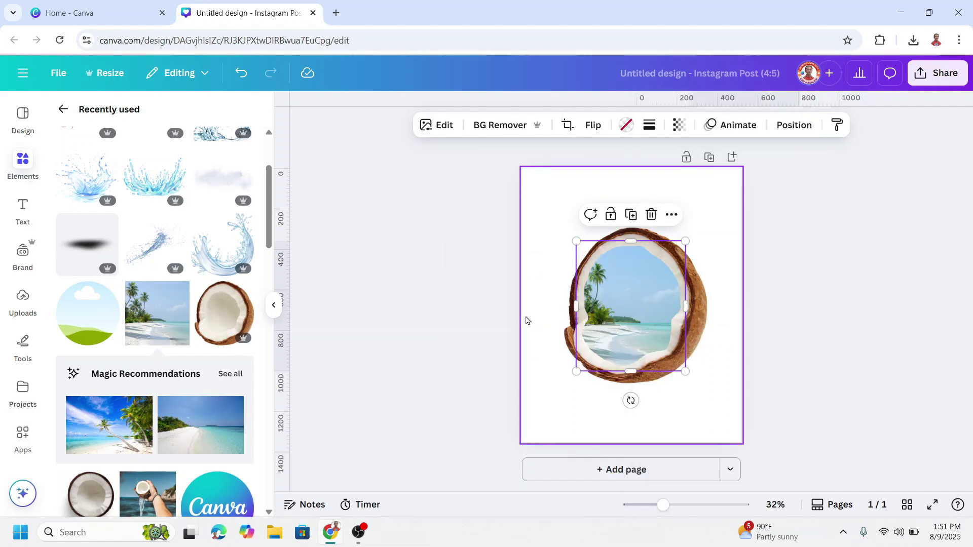
left_click(722, 209)
left_click(717, 192)
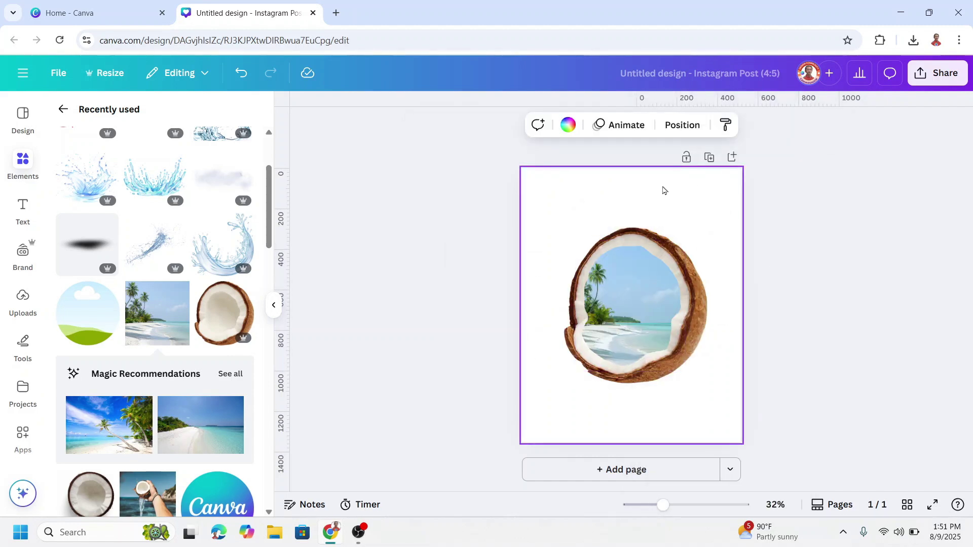
- Turn the page background into a vertical gradient starting with deep blue #092A9F
left_click(564, 126)
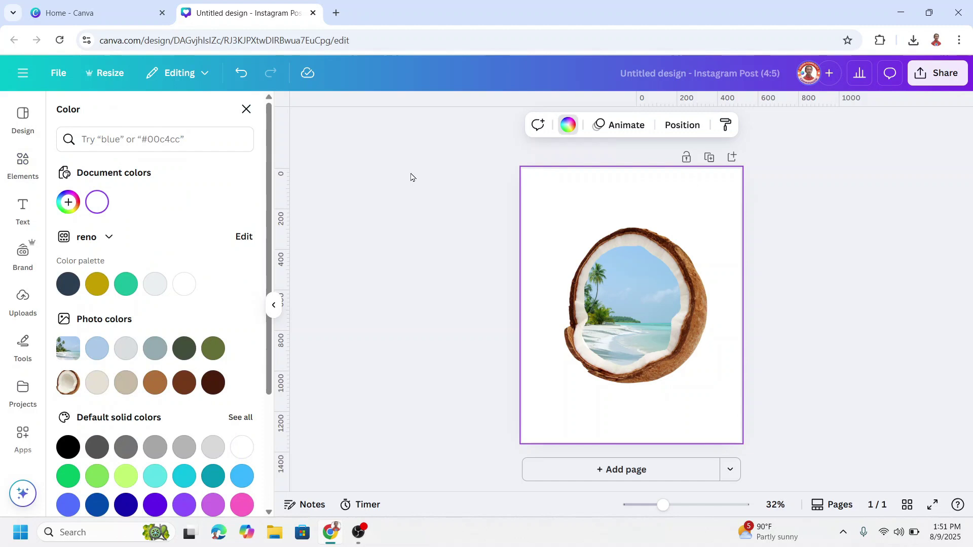
left_click(97, 204)
left_click(208, 241)
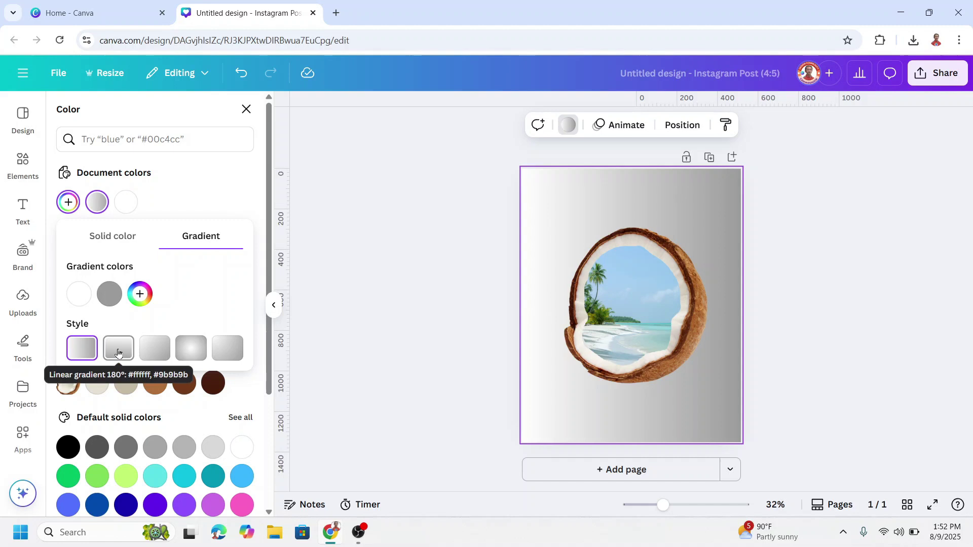
left_click(118, 354)
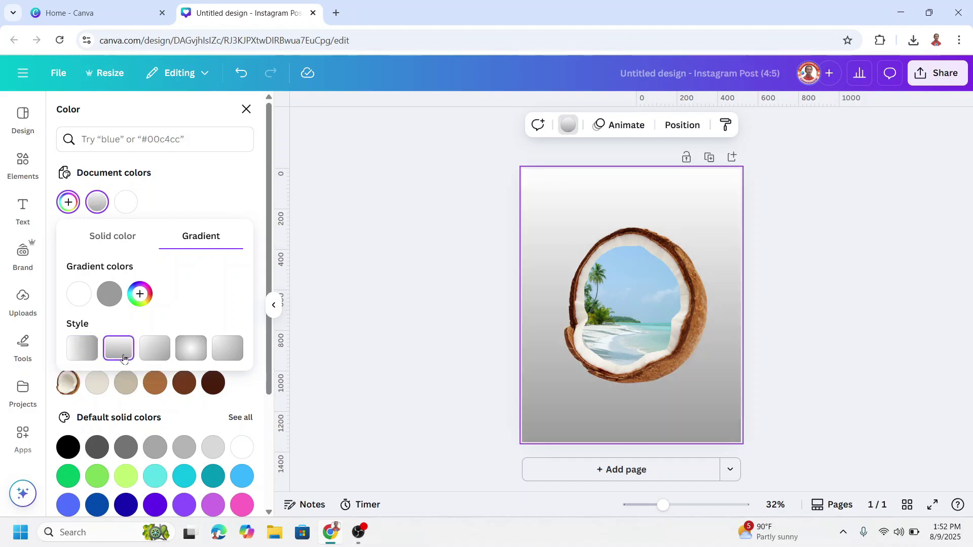
left_click(76, 295)
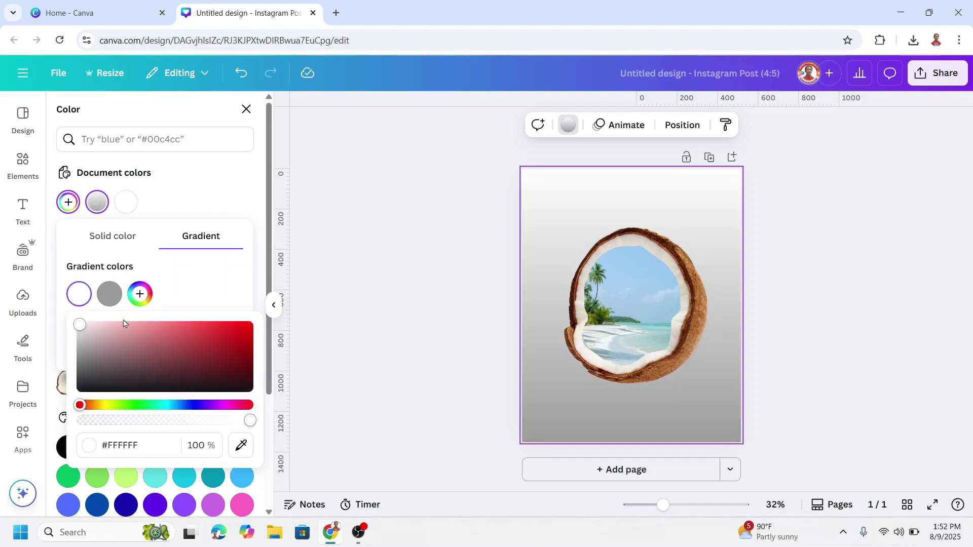
left_click(241, 349)
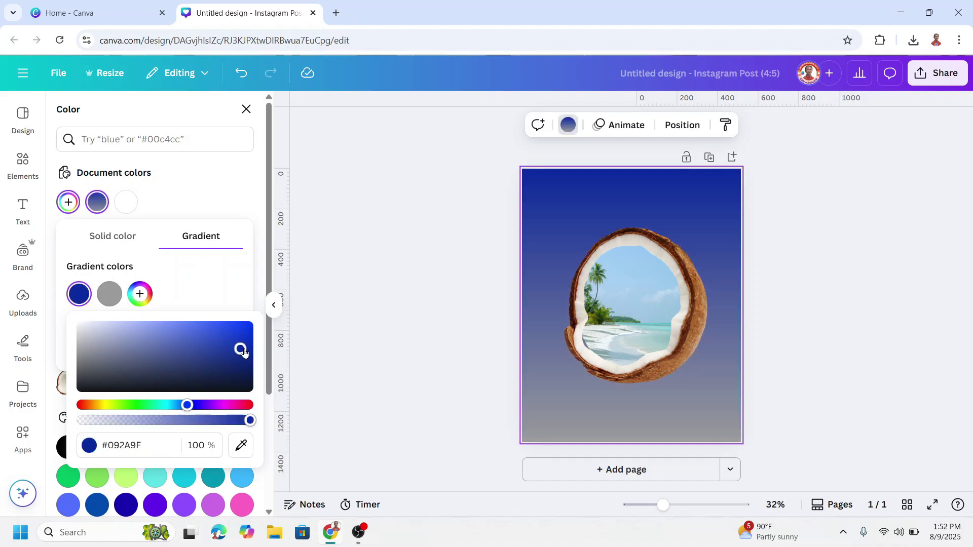
- Set the gradient's next stops to #498FD8, teal #49D8D8, and white at the bottom
left_click(111, 298)
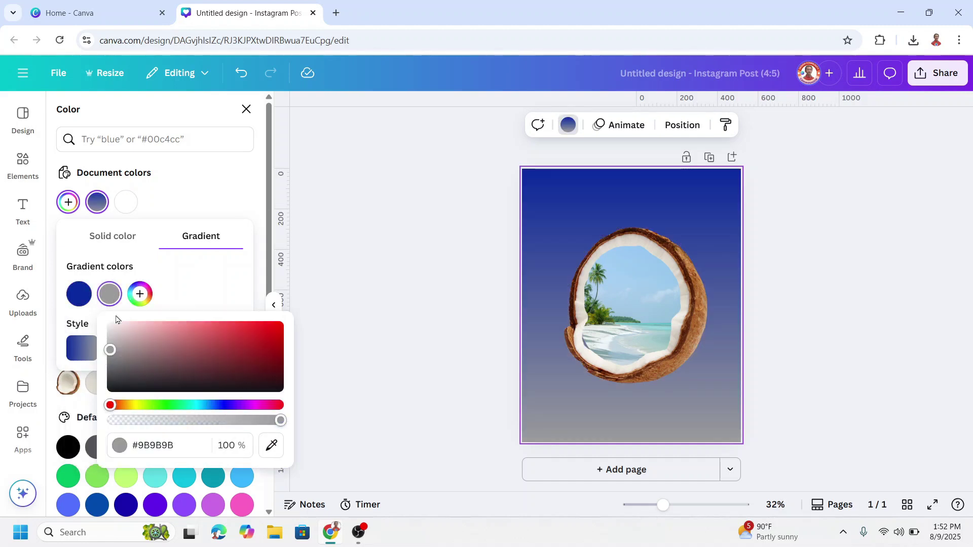
left_click(213, 405)
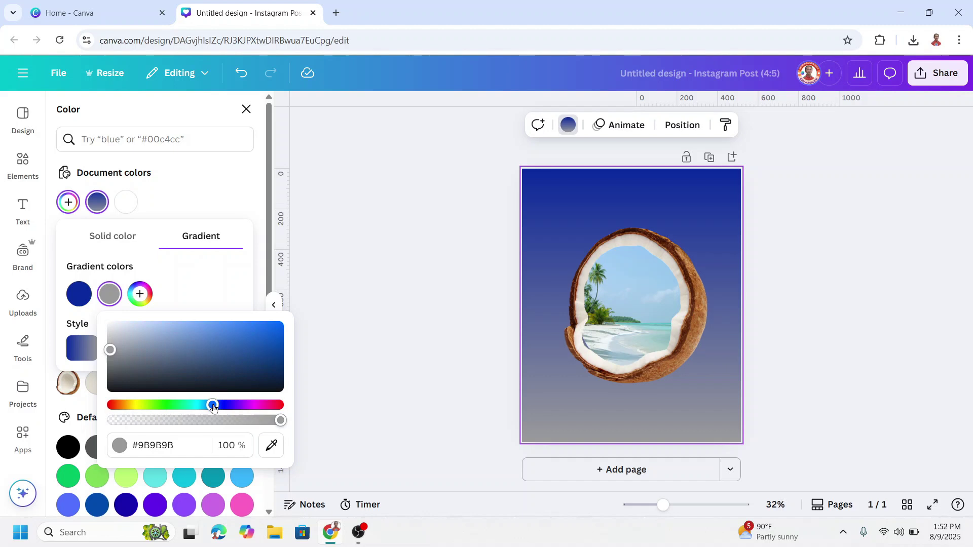
left_click(211, 406)
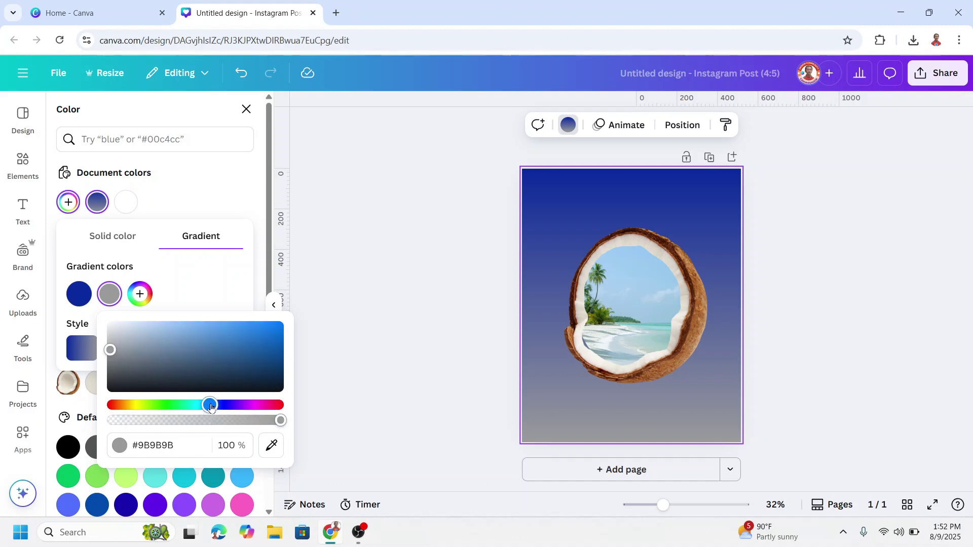
left_click(223, 334)
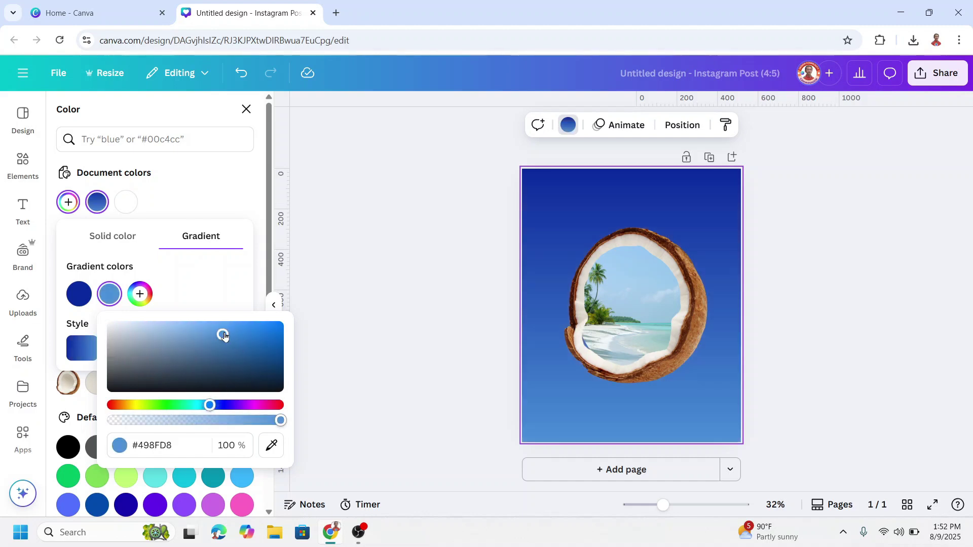
left_click(140, 294)
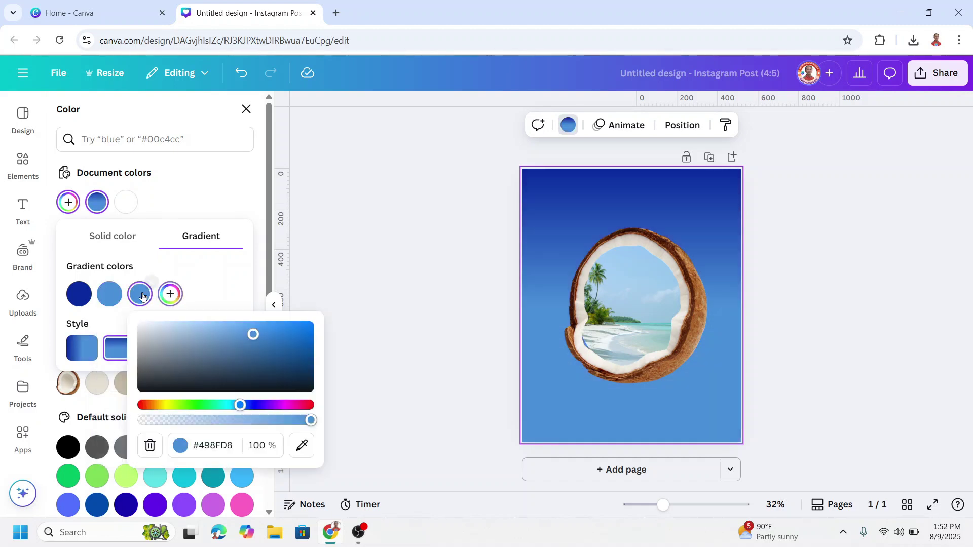
left_click(226, 406)
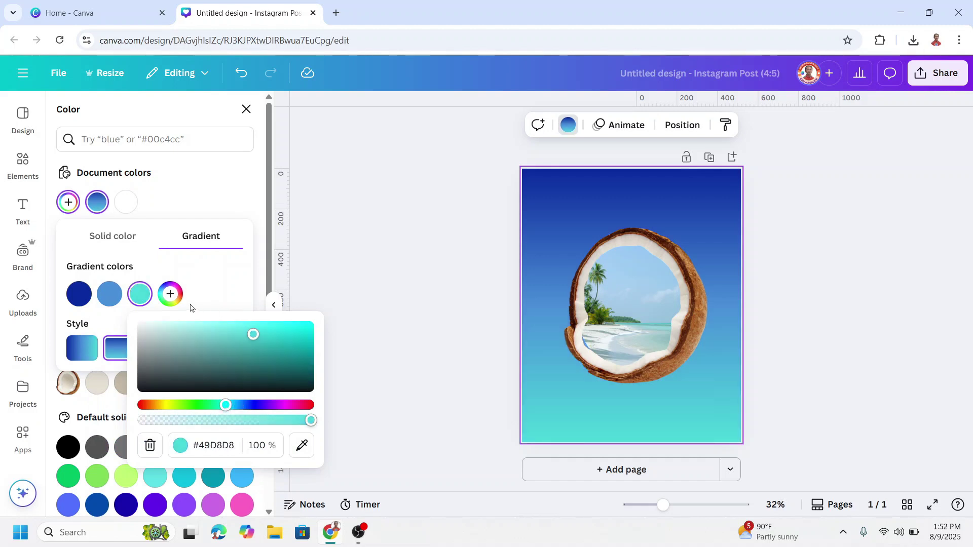
left_click(170, 294)
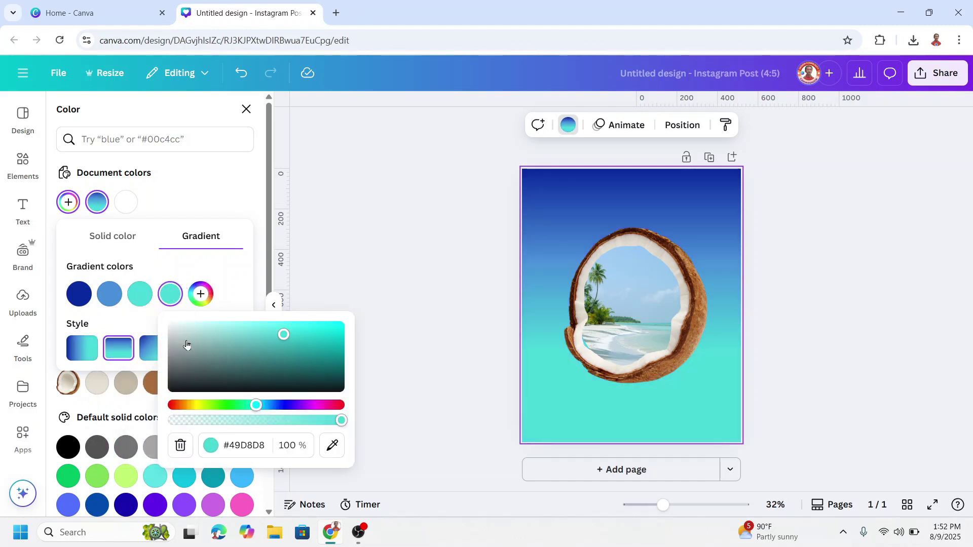
left_click_drag(186, 345, 153, 318)
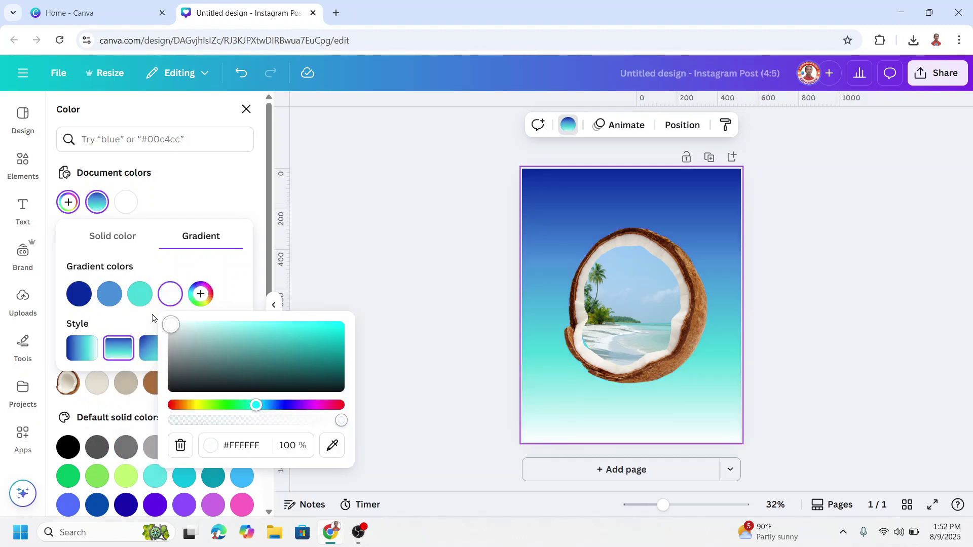
left_click(200, 294)
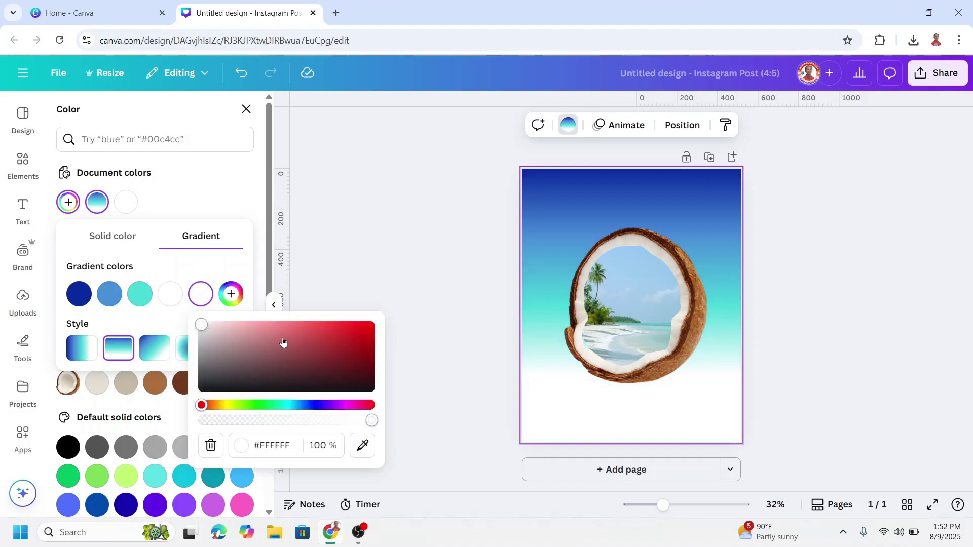
- Add the water splash graphic from Recently used elements to the design
left_click(218, 189)
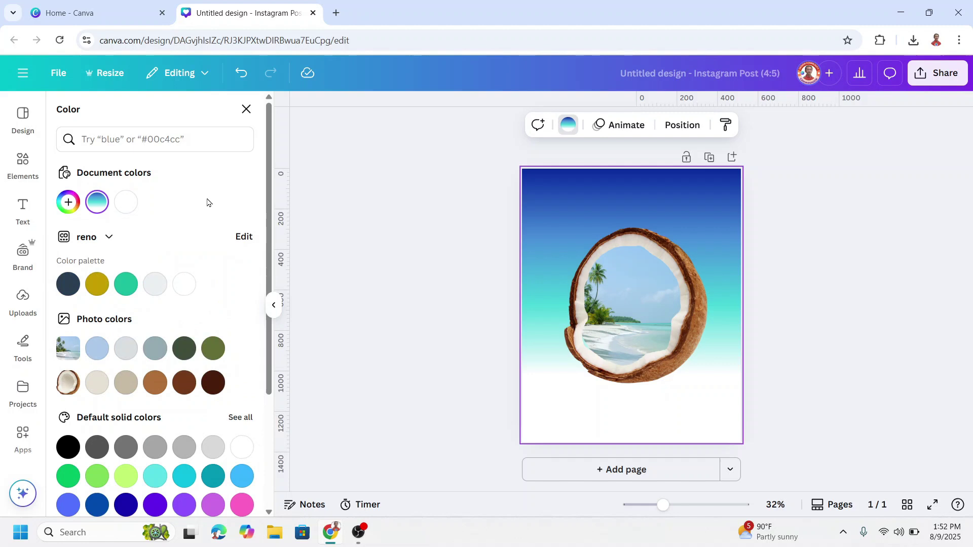
left_click(23, 162)
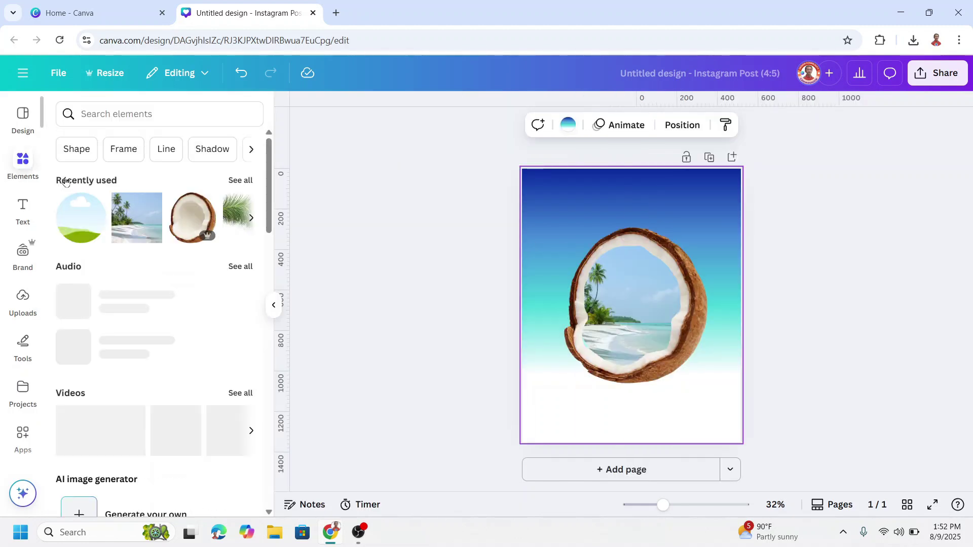
left_click(241, 181)
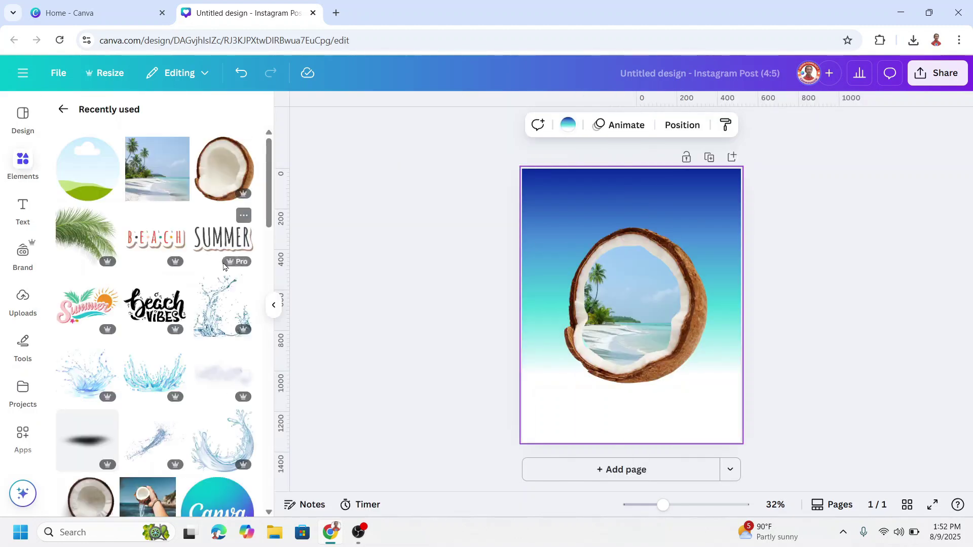
scroll(171, 320, "down", 3)
left_click(175, 293)
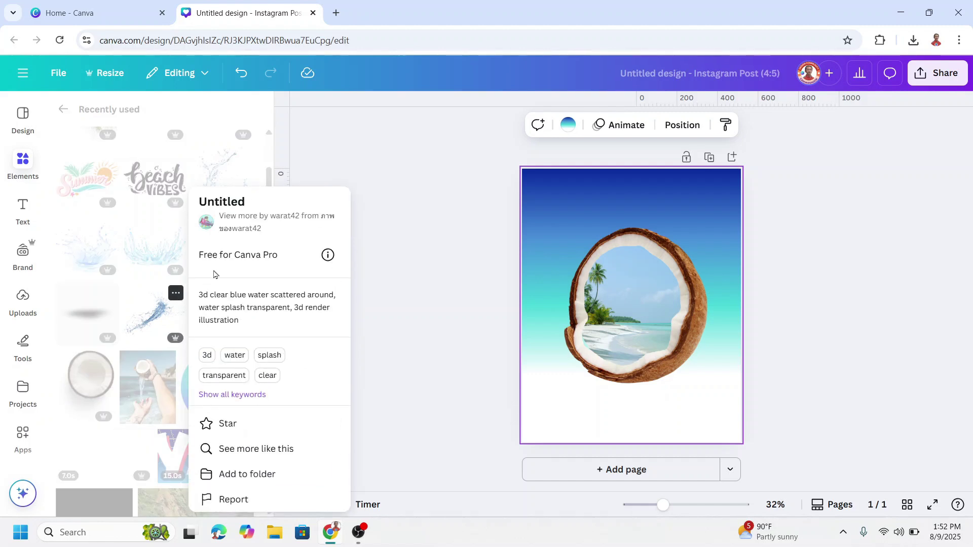
left_click(156, 321)
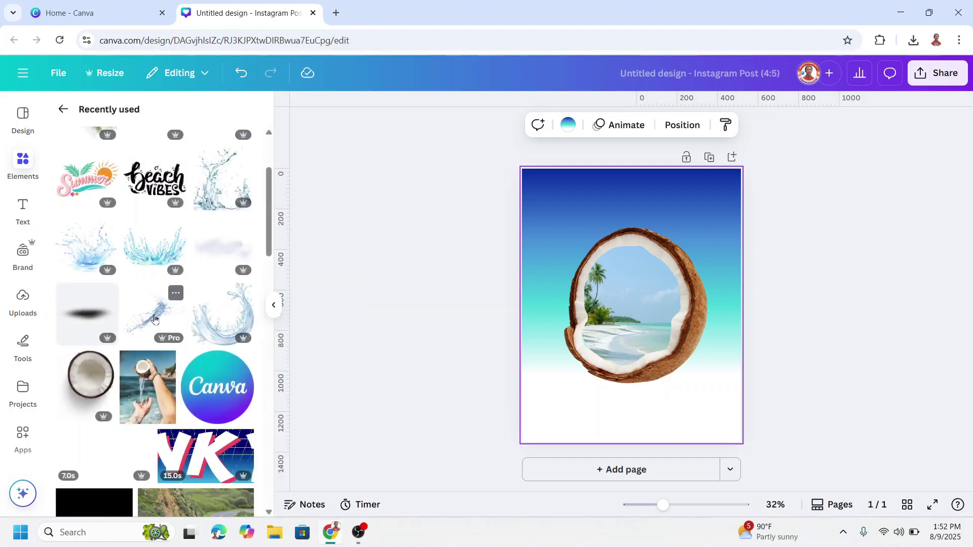
left_click(154, 318)
- Shrink the splash, rotate it about 135°, and position it pouring down beneath the coconut
mouse_move(630, 391)
left_mouse_down()
mouse_move(603, 378)
mouse_move(619, 333)
mouse_move(645, 311)
mouse_move(636, 311)
mouse_move(624, 388)
left_mouse_up()
left_click_drag(661, 286, 649, 328)
left_click_drag(629, 400, 633, 400)
left_click_drag(575, 339, 562, 351)
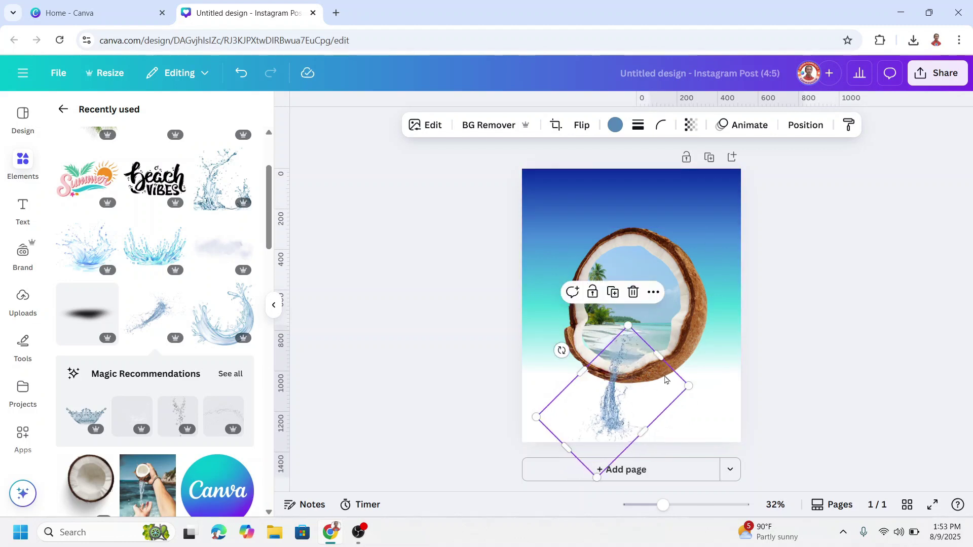
left_click_drag(646, 403, 647, 392)
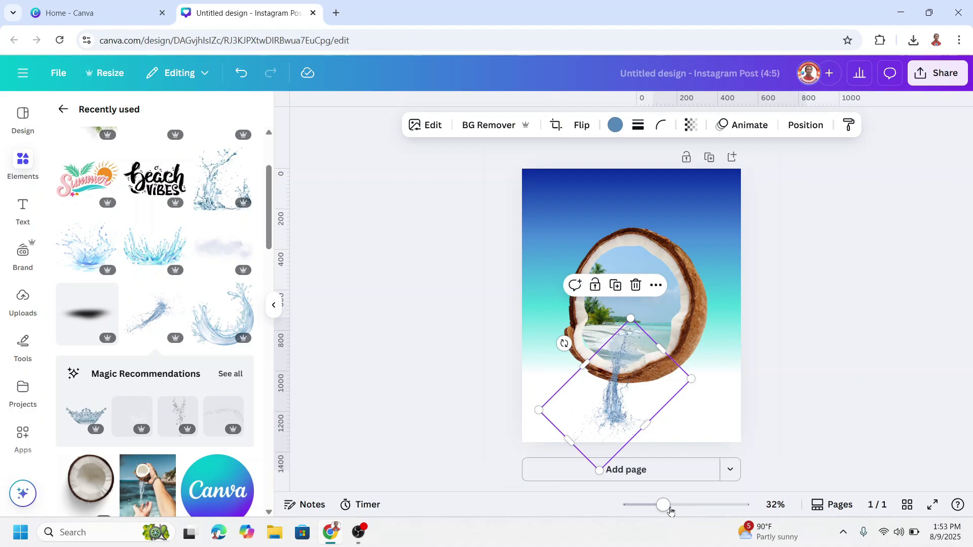
scroll(605, 375, "up", 5)
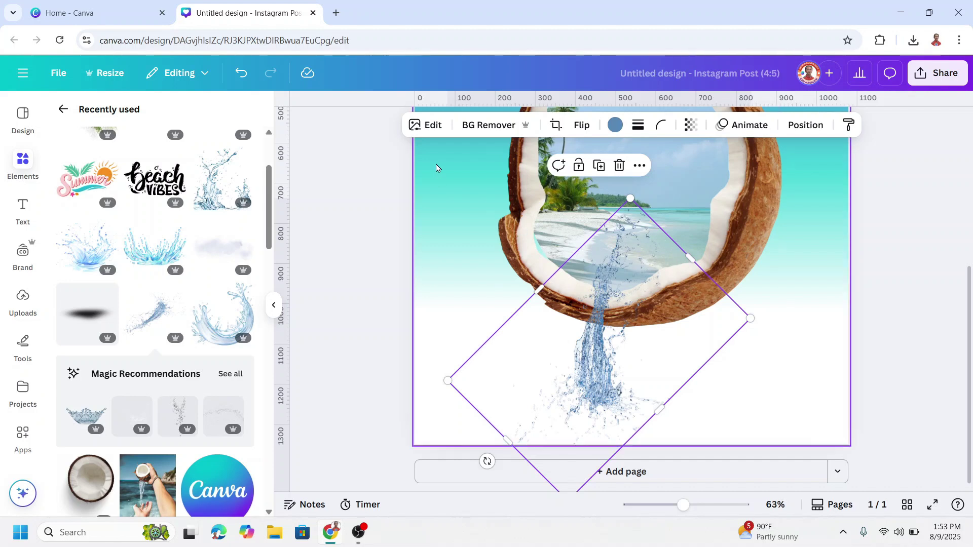
- Adjust the splash's blue tones to Hue -20, Saturation -49 and Brightness 59 for a pale teal
left_click(429, 124)
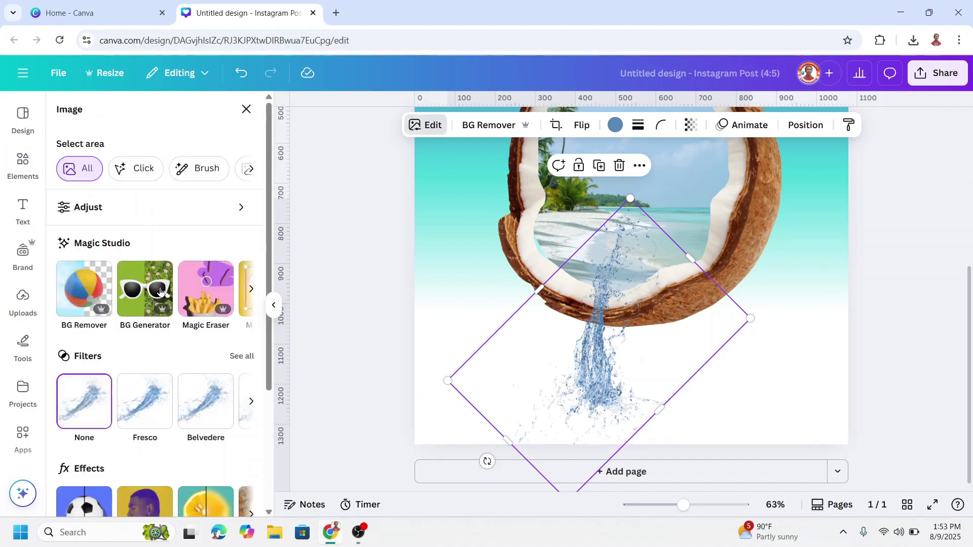
left_click(126, 206)
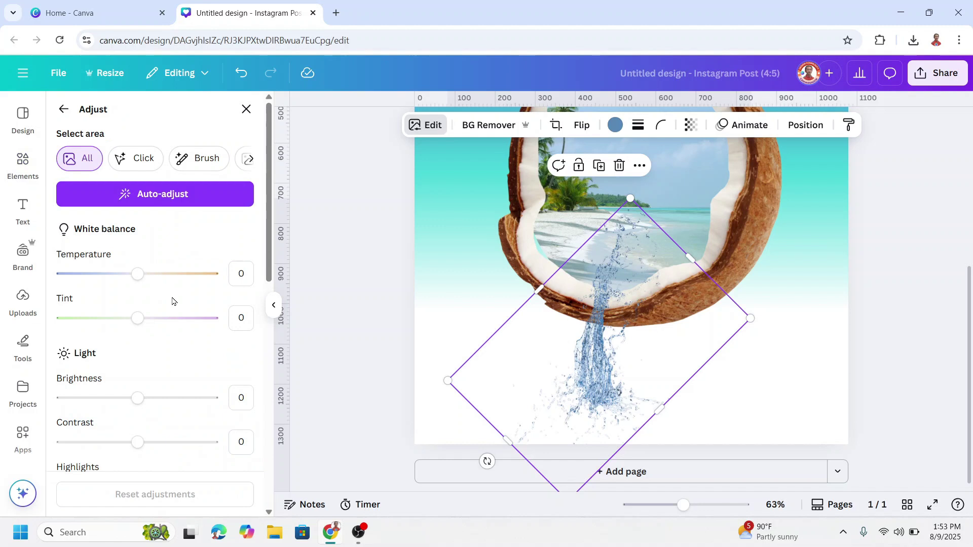
scroll(184, 314, "down", 1)
scroll(184, 314, "down", 8)
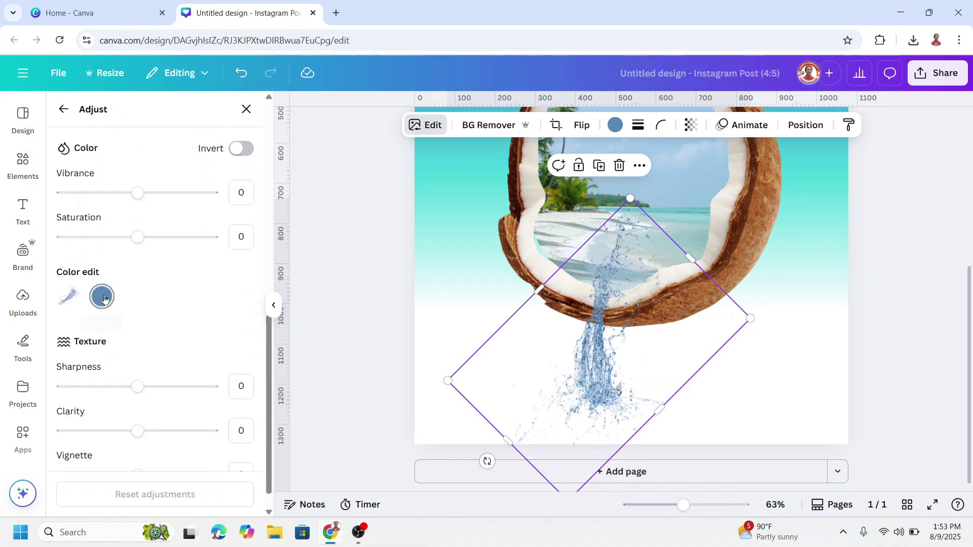
left_click(104, 298)
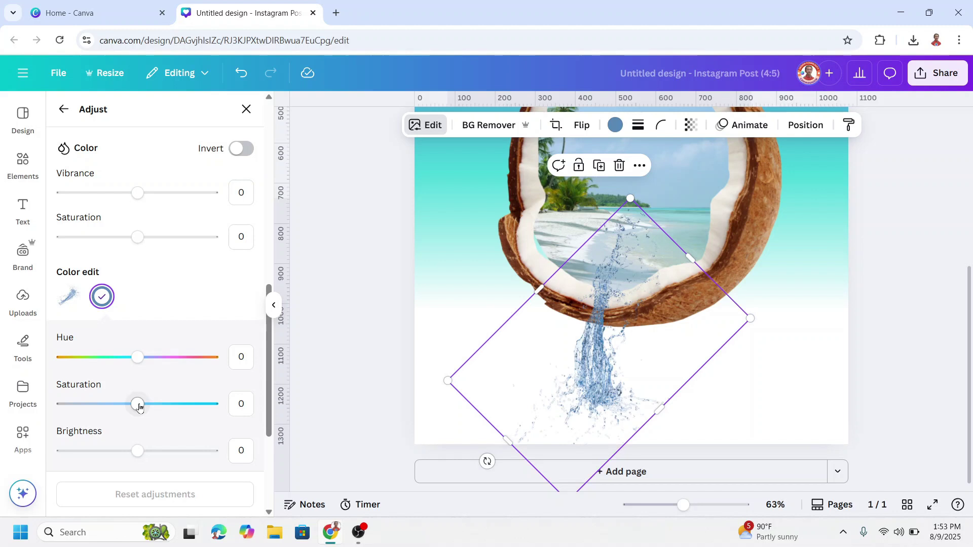
left_click_drag(139, 407, 123, 404)
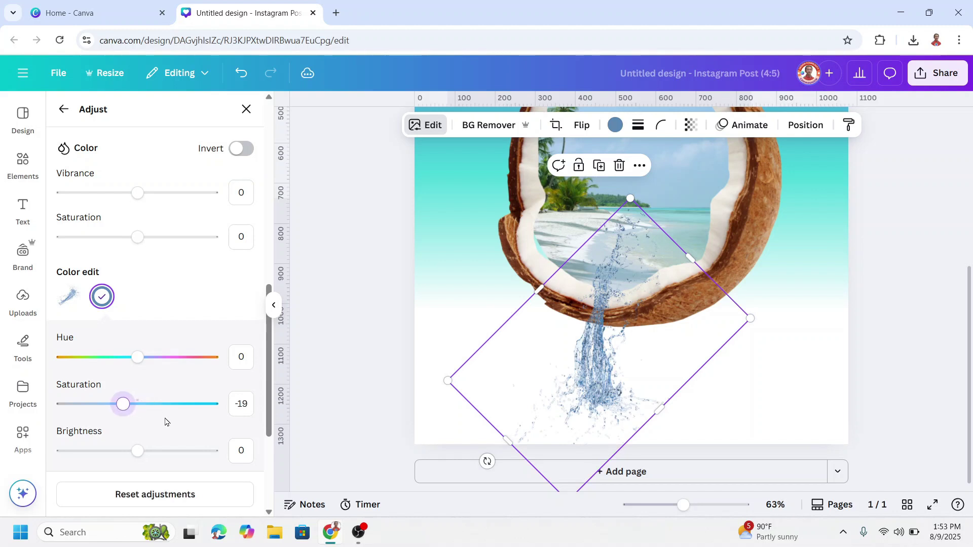
left_click_drag(138, 451, 165, 455)
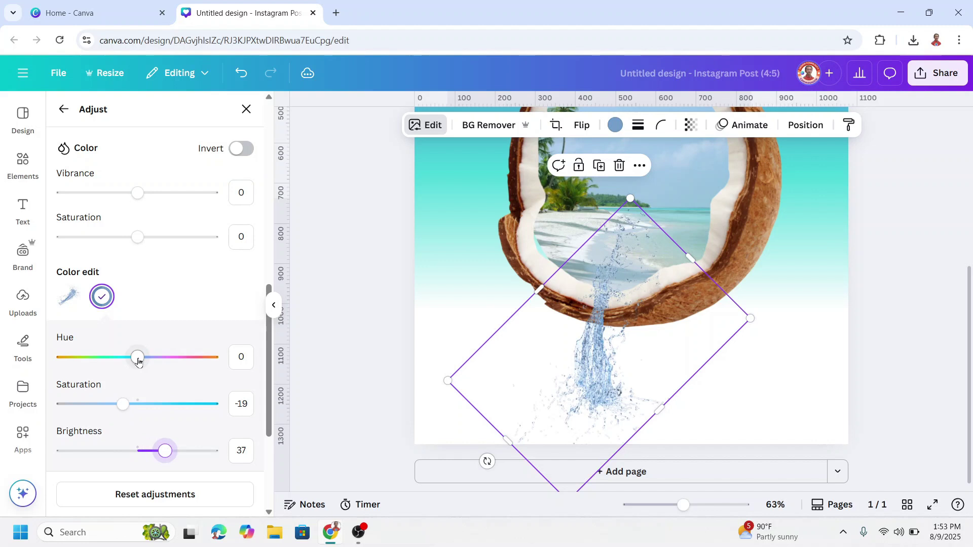
left_click_drag(138, 360, 122, 363)
left_click_drag(123, 406, 100, 401)
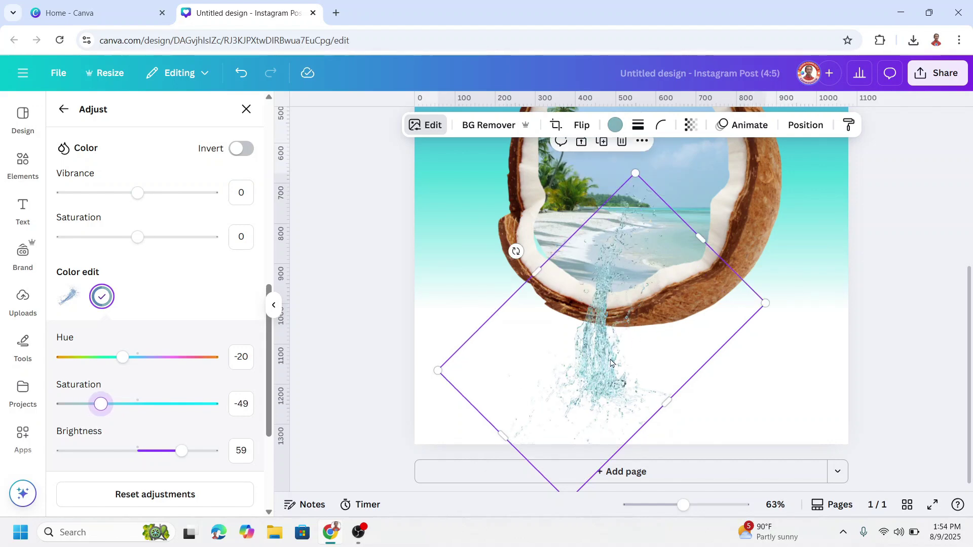
left_click(788, 384)
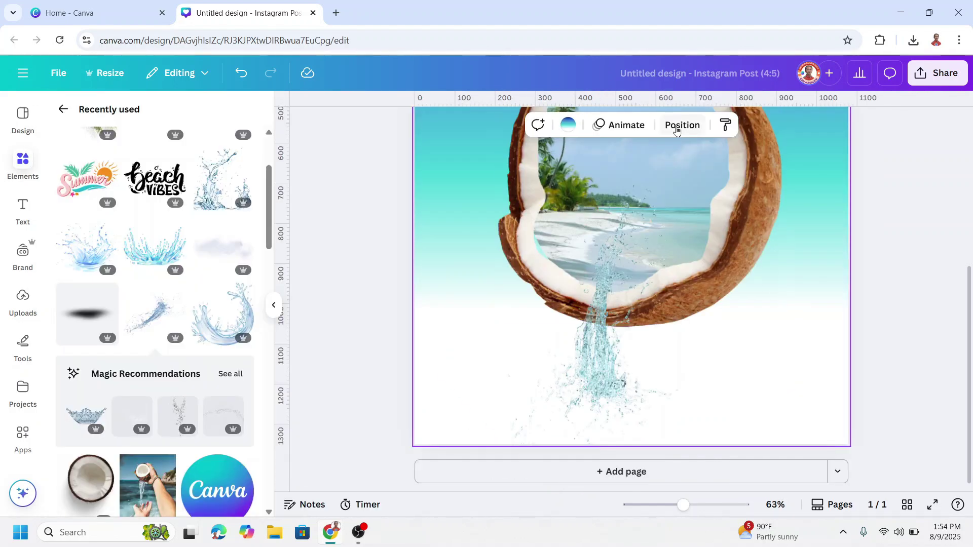
- Select the beach image via Layers and enlarge its oval frame to about 551 × 656
left_click(682, 126)
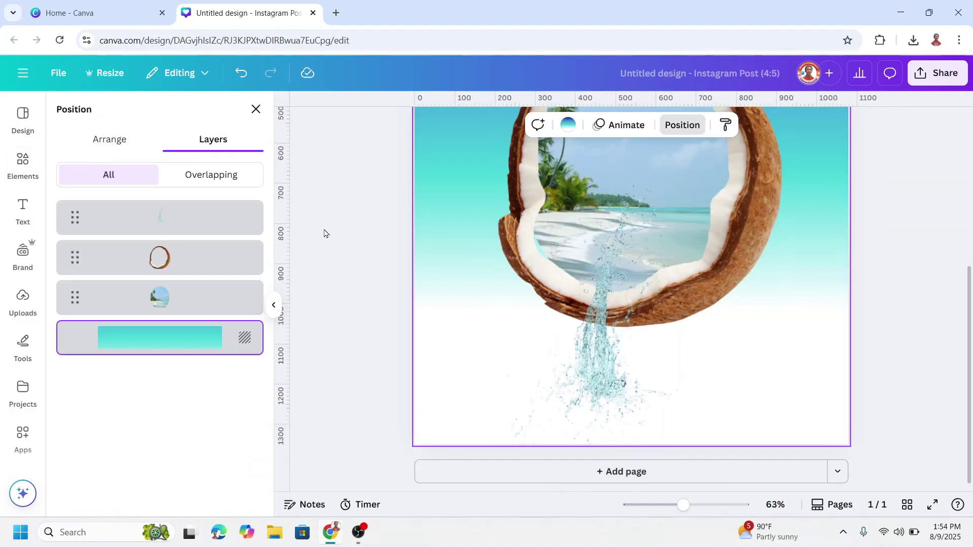
left_click(167, 298)
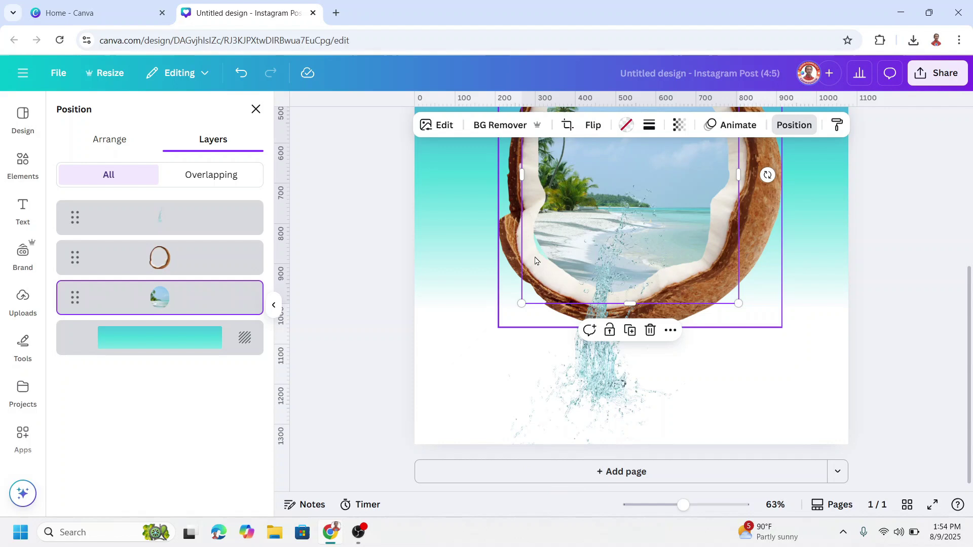
left_click_drag(520, 305, 517, 309)
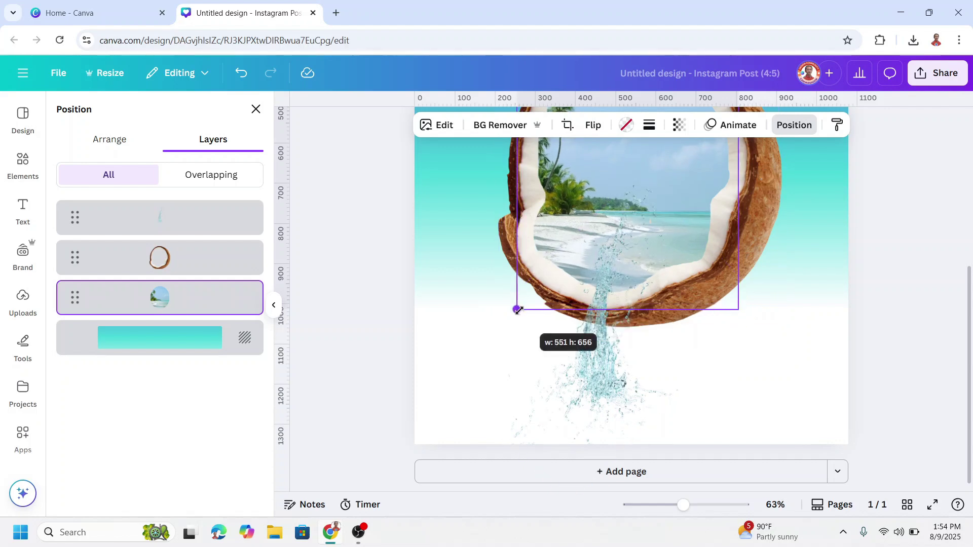
scroll(748, 393, "up", 3)
scroll(748, 394, "down", 3)
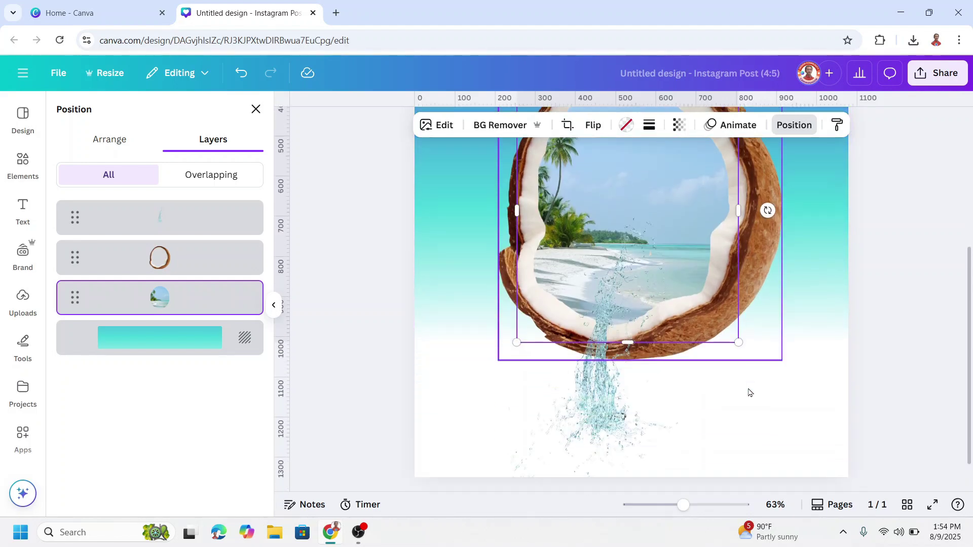
left_click(807, 411)
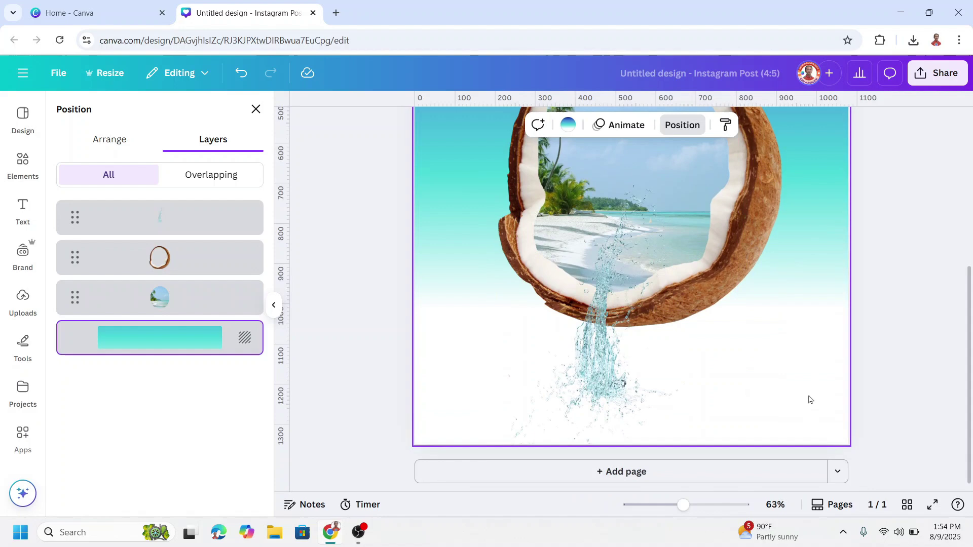
left_click(608, 372)
- Apply an Image Blender linear fade at strength 50 to the splash, blending its top into the coconut
left_click(607, 369)
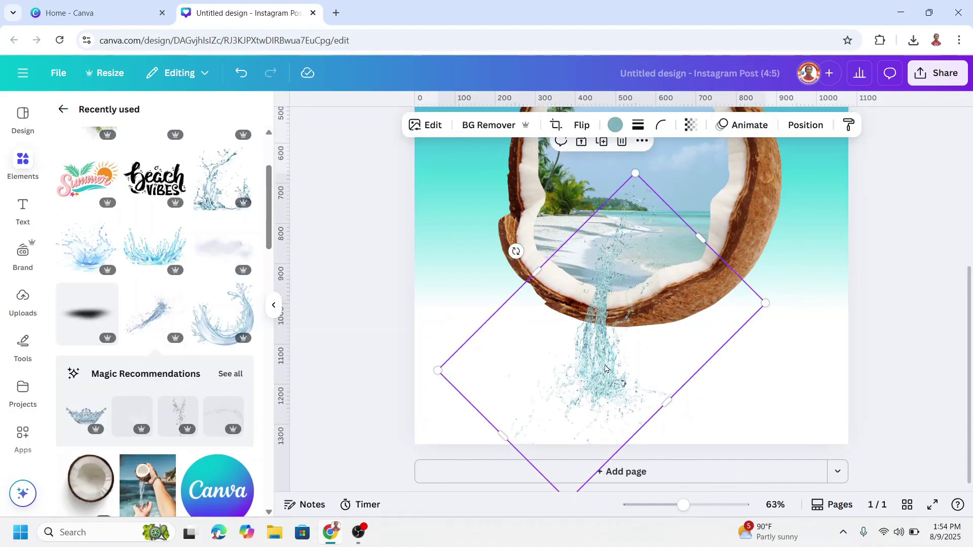
left_click(37, 437)
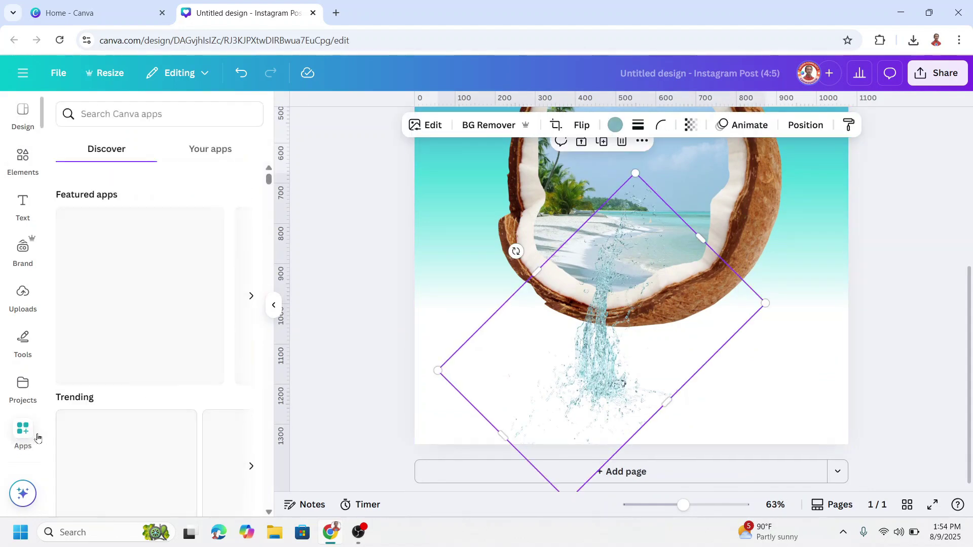
left_click(130, 114)
type("blender")
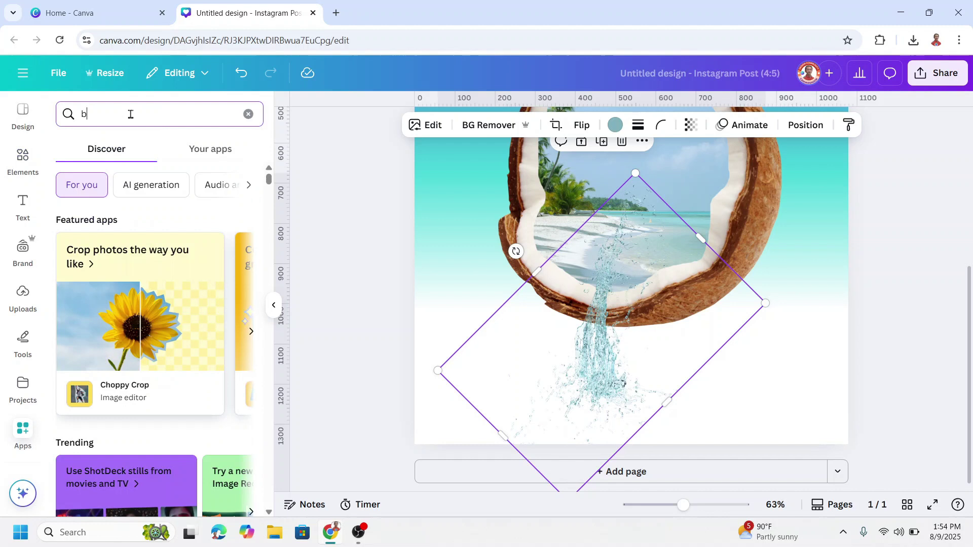
key("Return")
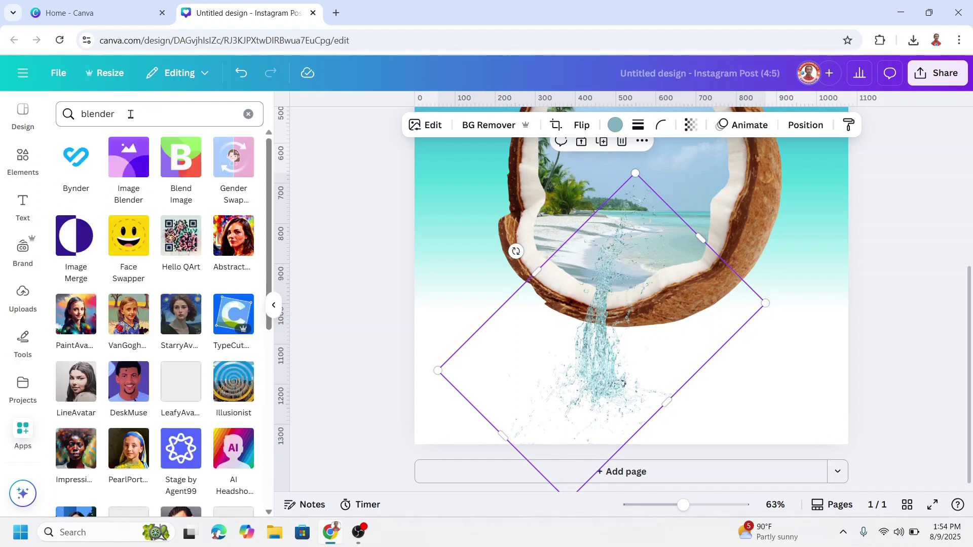
left_click(120, 172)
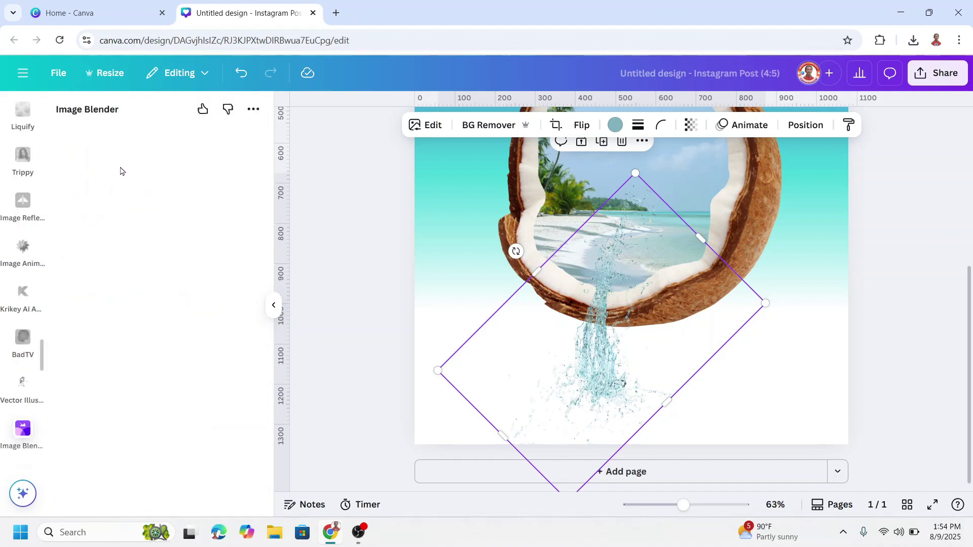
left_click(95, 224)
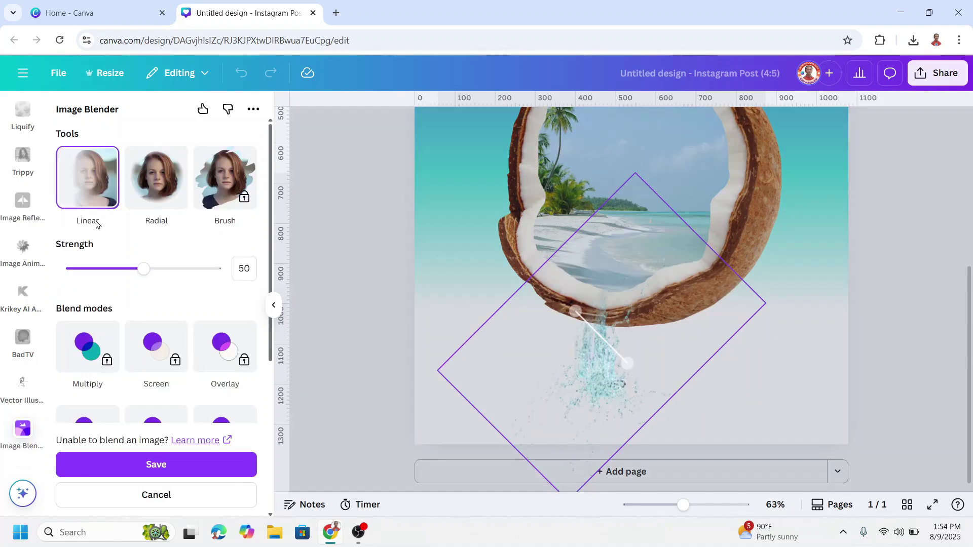
left_click_drag(581, 306, 614, 282)
left_click_drag(628, 363, 611, 322)
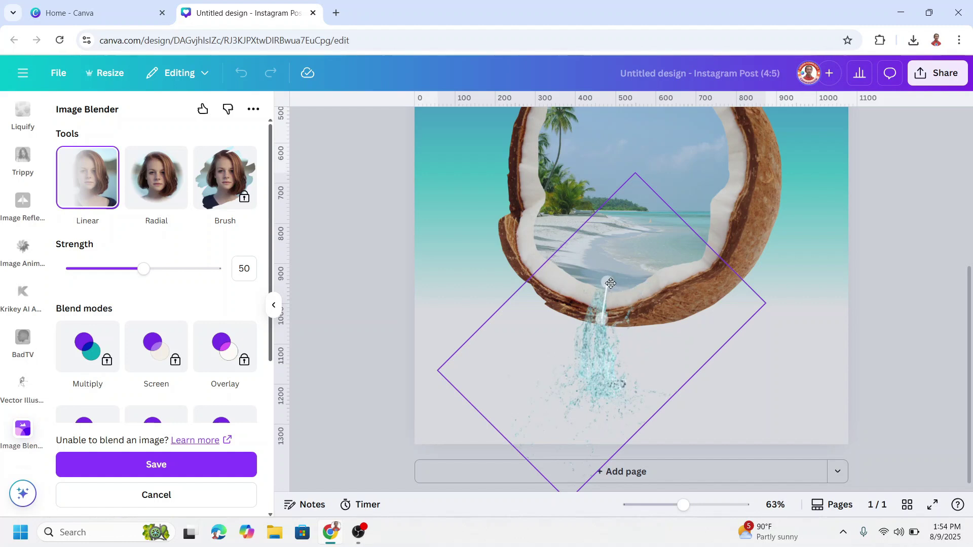
left_click_drag(611, 284, 612, 282)
left_click(216, 467)
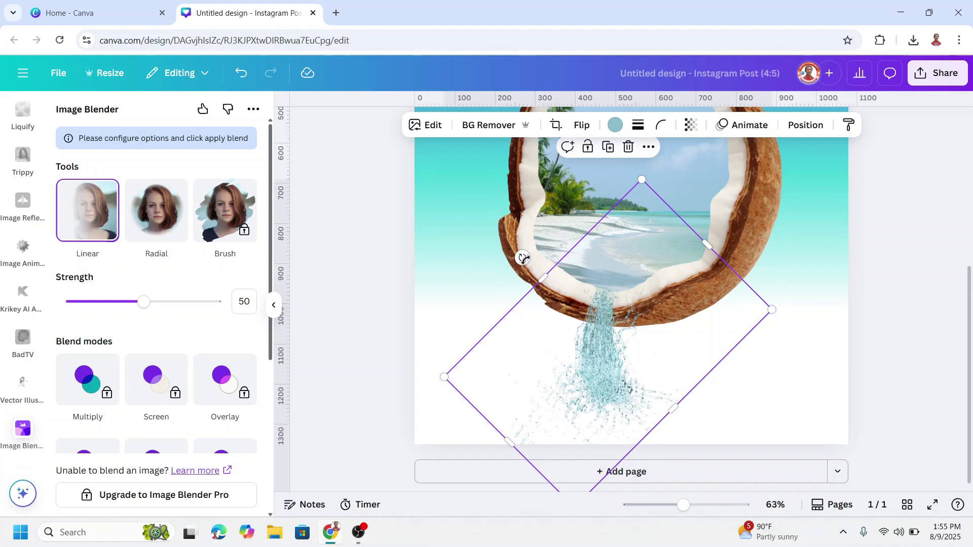
- Tilt the water splash about 22 degrees, shrink it and set it at the coconut's lower rim
left_click_drag(522, 257, 650, 305)
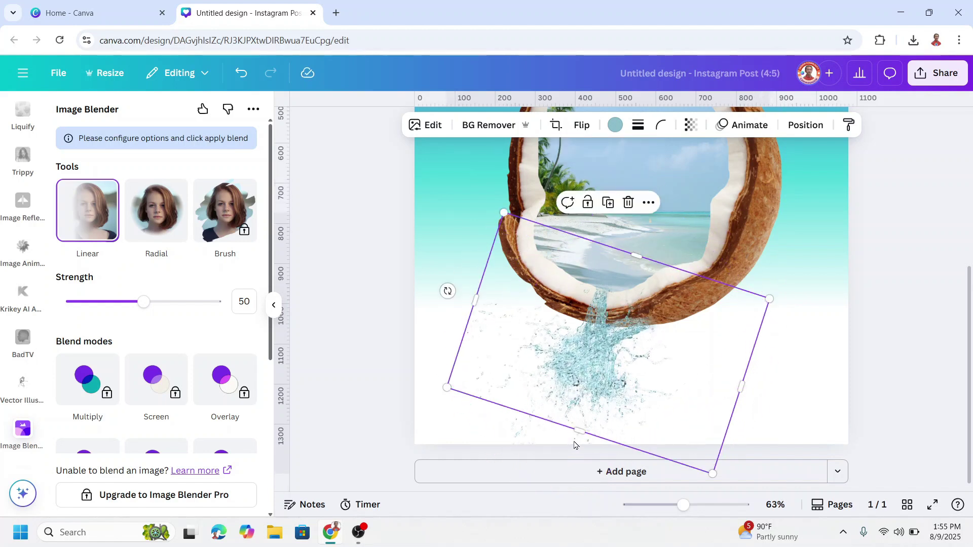
left_click_drag(480, 378, 620, 271)
left_click(701, 506)
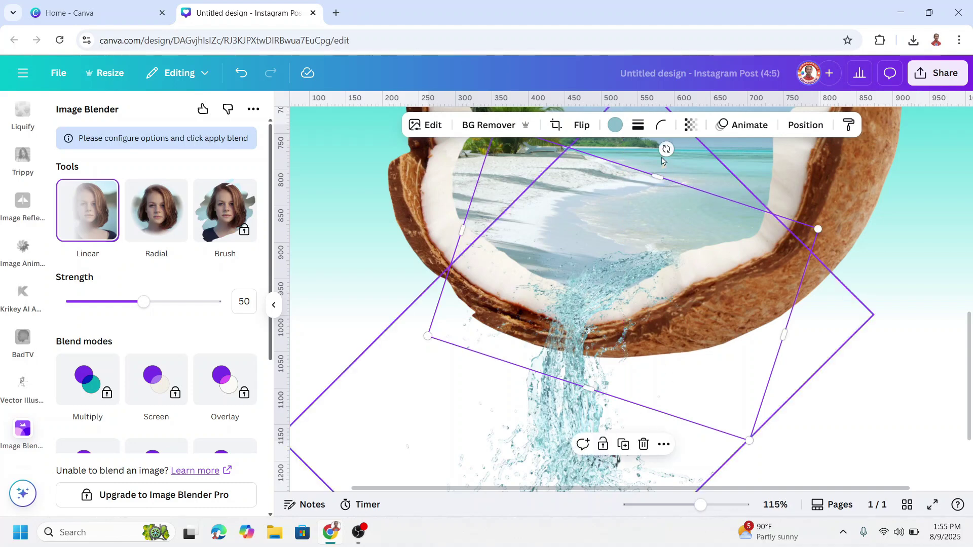
left_click_drag(666, 149, 654, 147)
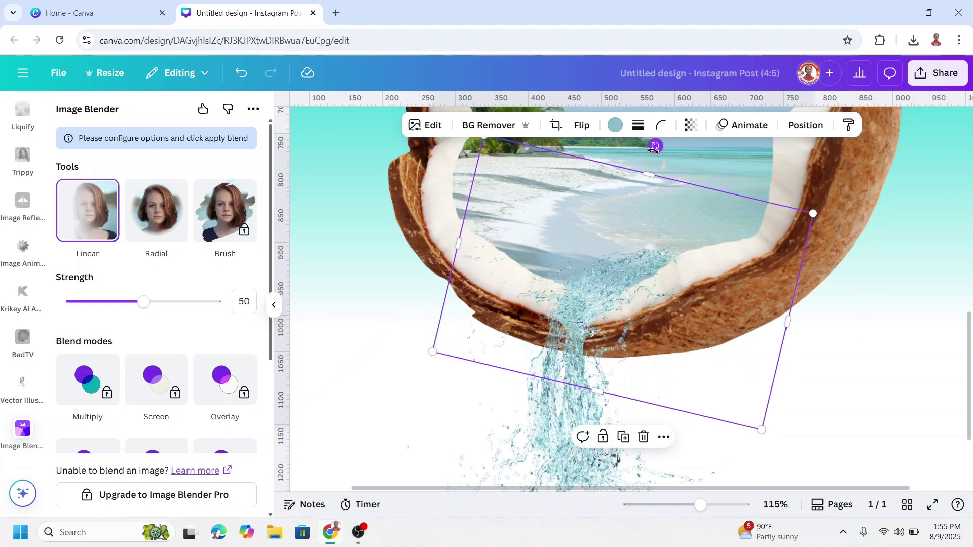
- Reapply a tighter linear blend fade to the splash and save it
left_click(155, 216)
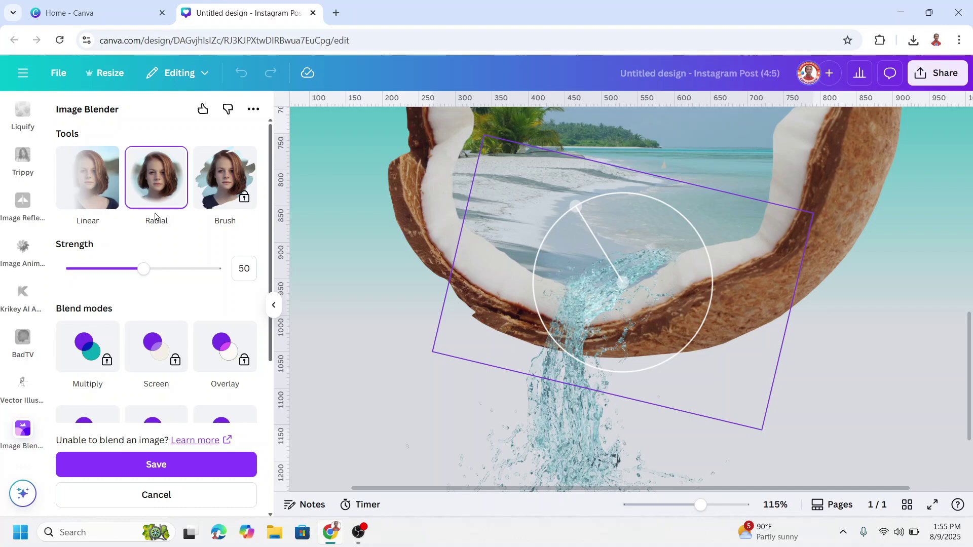
left_click(95, 186)
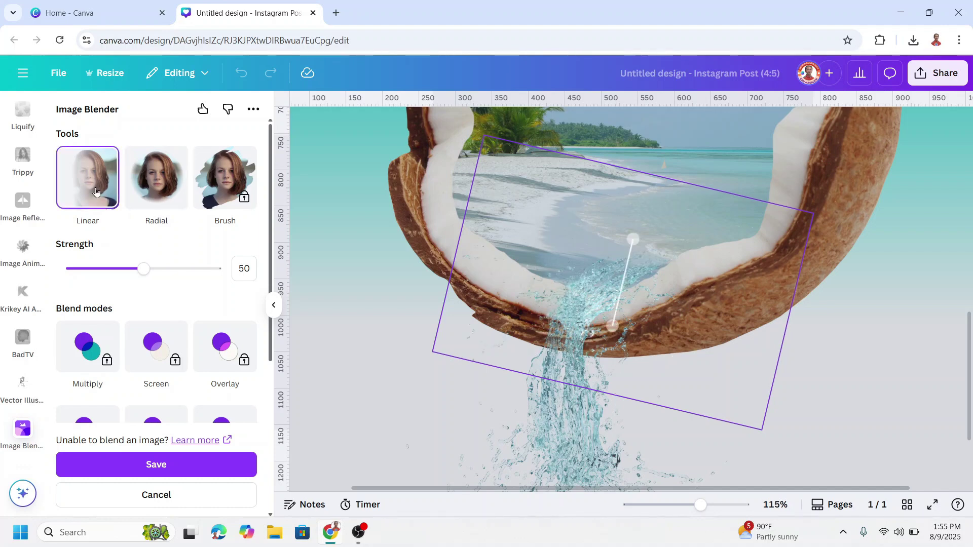
left_click_drag(611, 323, 623, 297)
left_click_drag(634, 240, 629, 270)
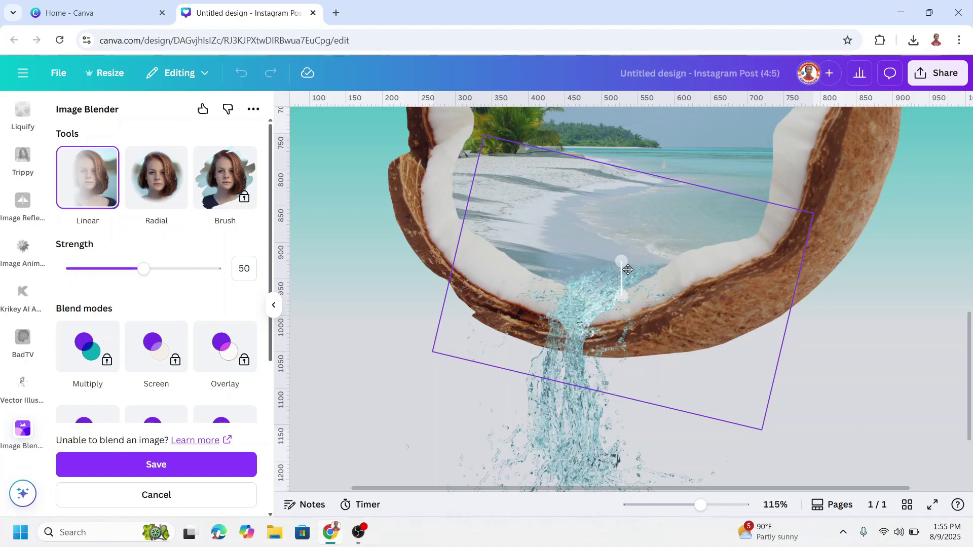
left_click(207, 466)
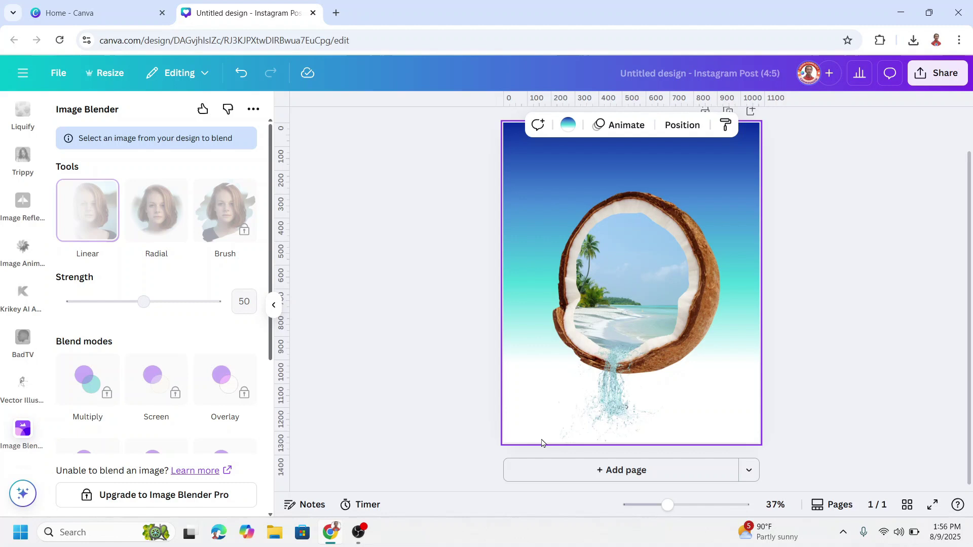
scroll(22, 277, "up", 10)
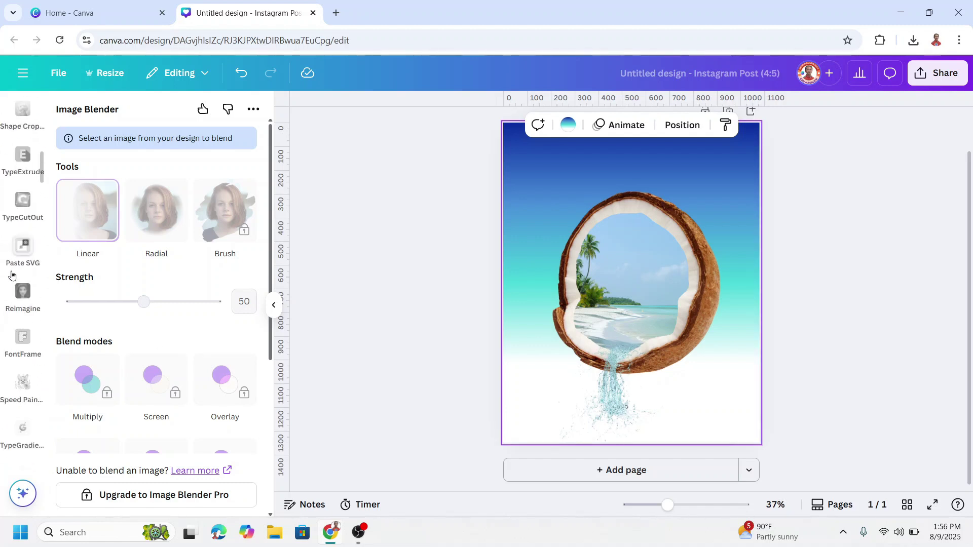
- Add the Black Gradient Shadow from recently used elements and drop it below the coconut
left_click(23, 162)
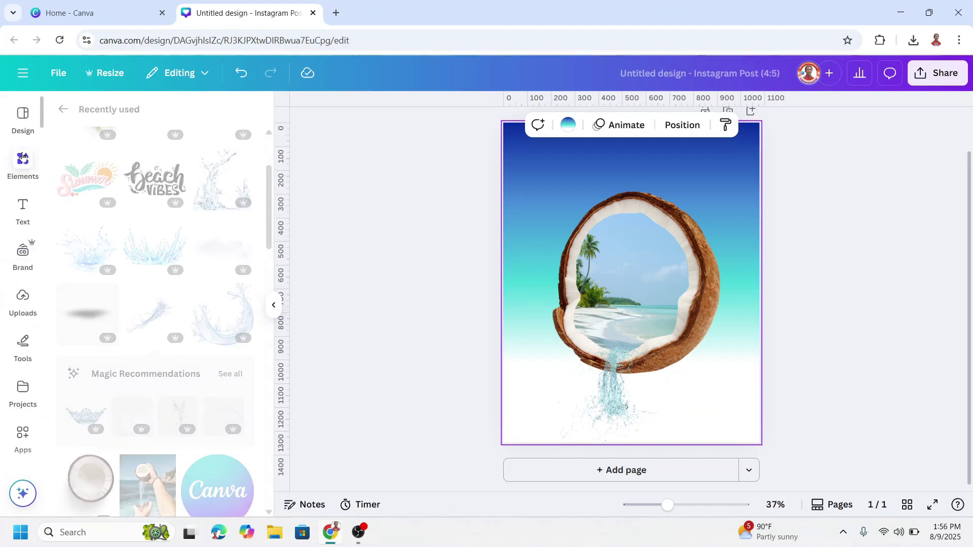
left_click(108, 293)
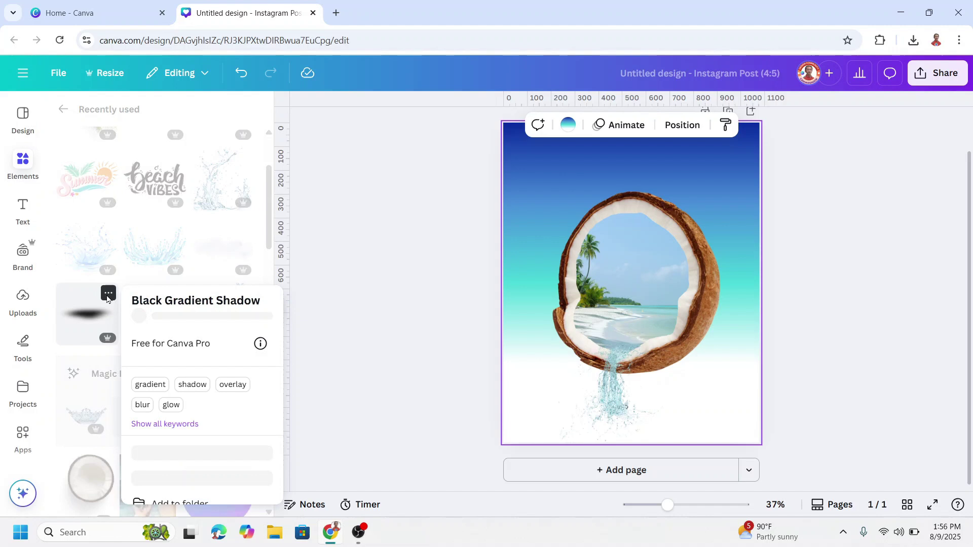
left_click(85, 319)
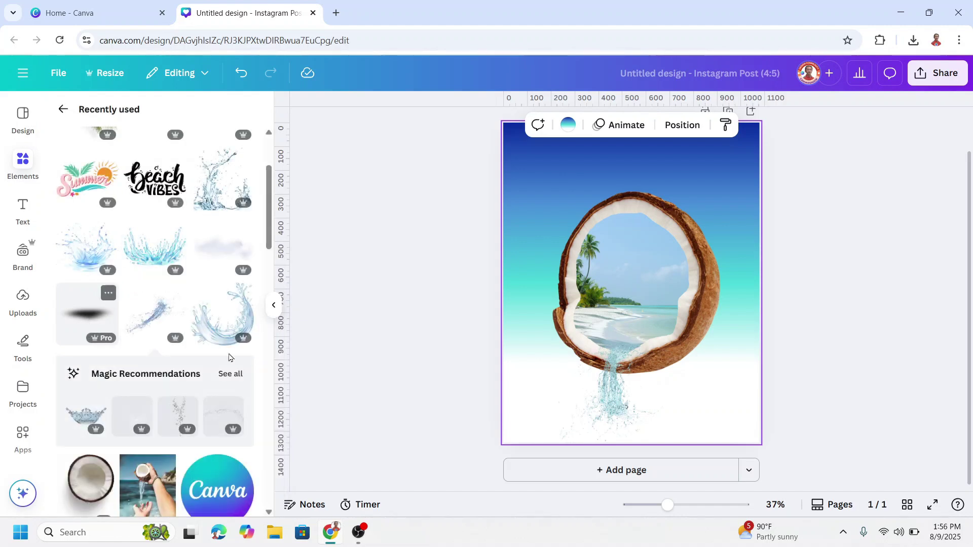
left_click_drag(633, 284, 645, 405)
- Send the shadow to the back and stretch it to about 898 × 255, centred under the coconut
right_click(659, 399)
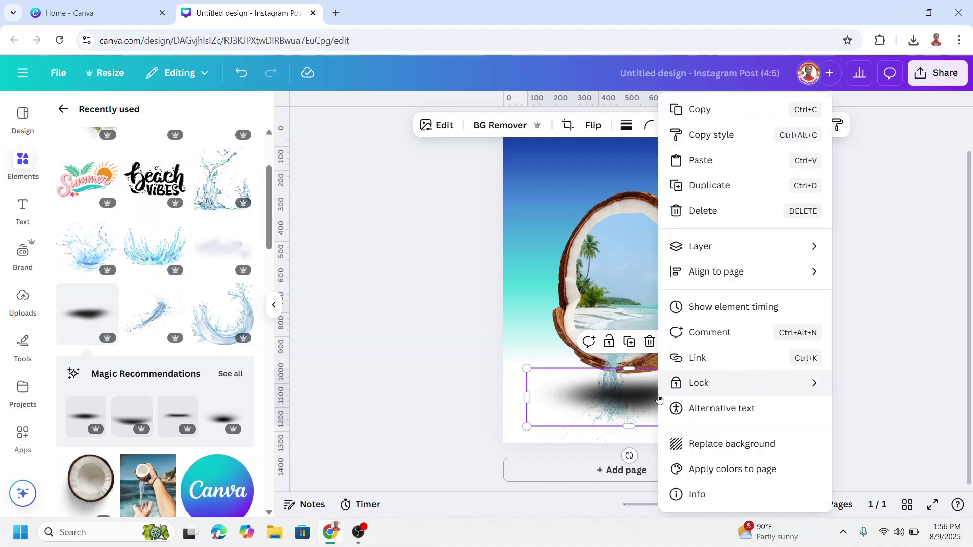
mouse_move(700, 247)
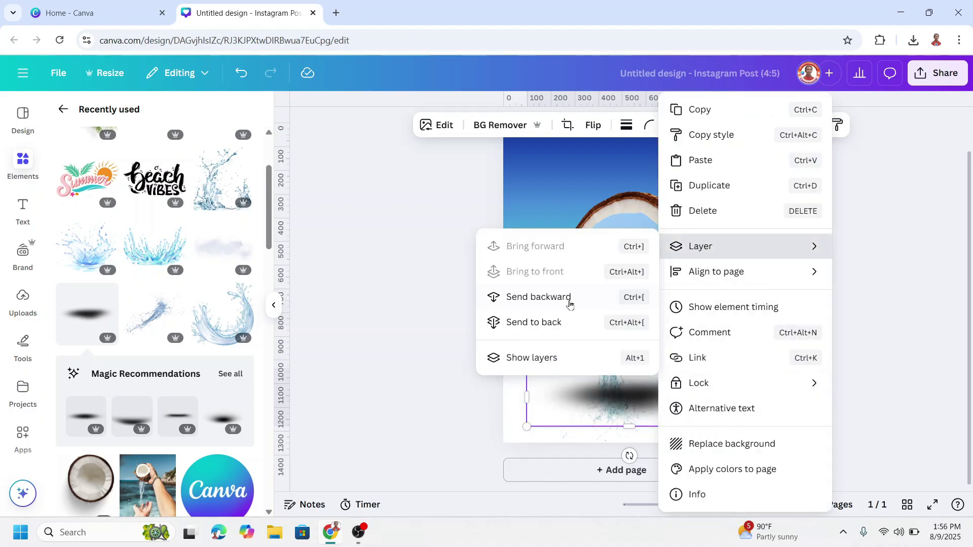
left_click(557, 329)
left_click_drag(691, 398, 687, 414)
left_click_drag(727, 387, 698, 411)
left_click(495, 405)
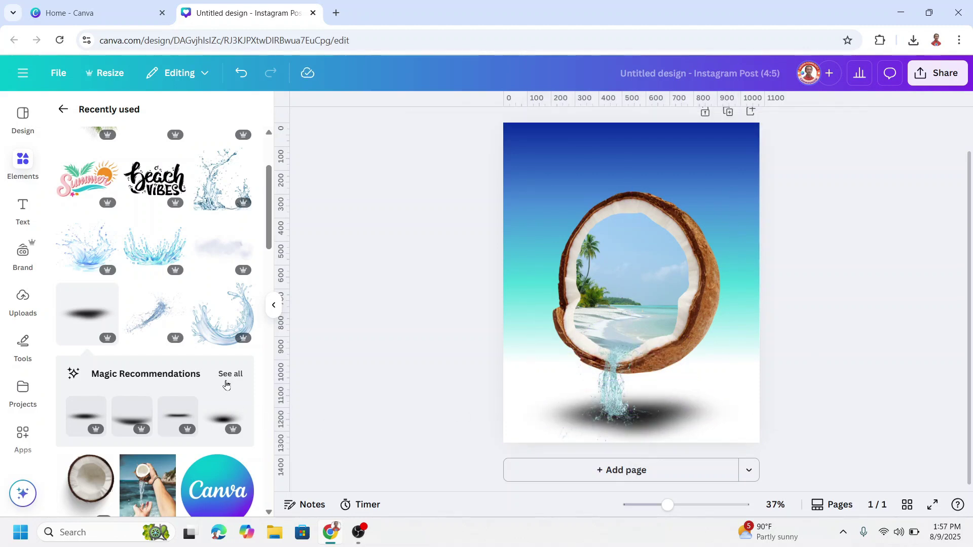
- Add the White Fluffy Cloud at upper-left, send it behind the coconut, and set transparency 74
left_click(244, 226)
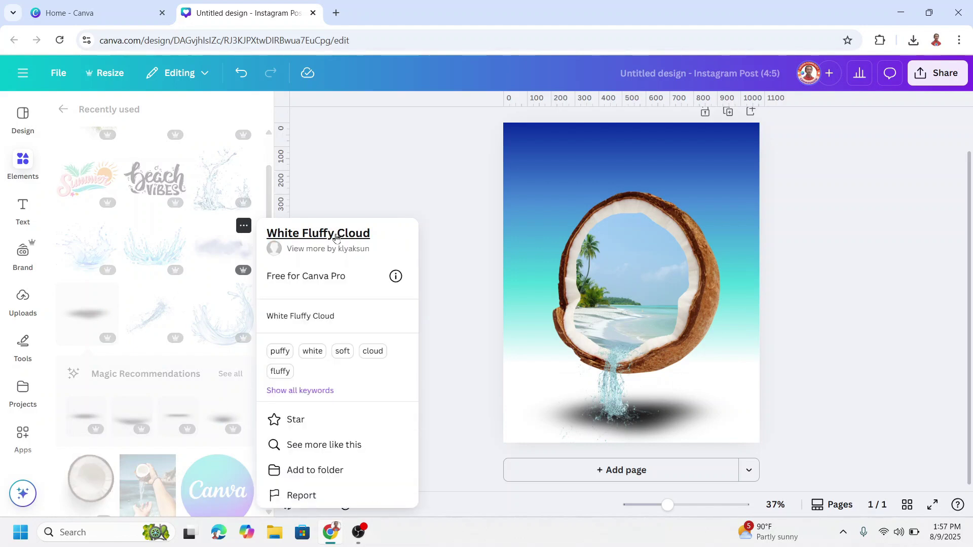
left_click(218, 256)
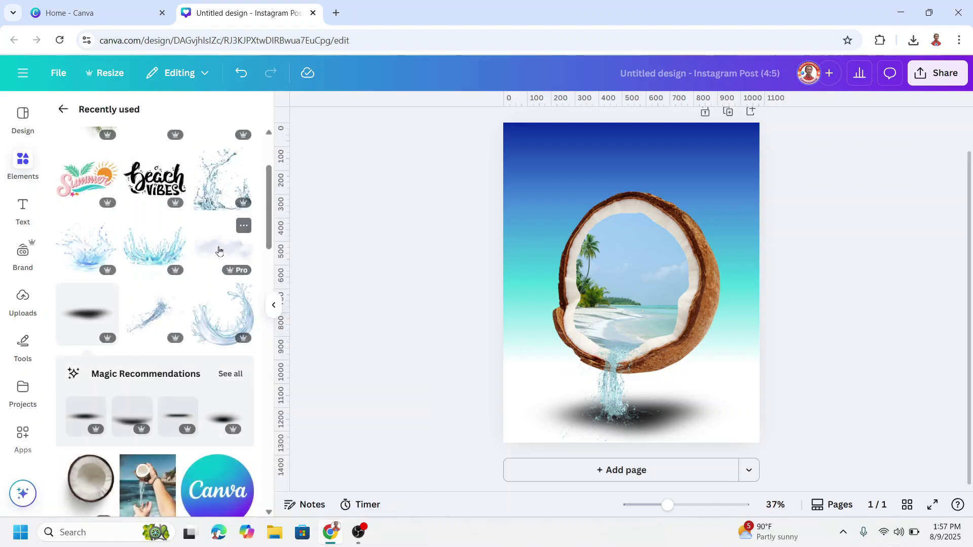
left_click(218, 255)
left_click_drag(673, 308, 572, 236)
right_click(556, 218)
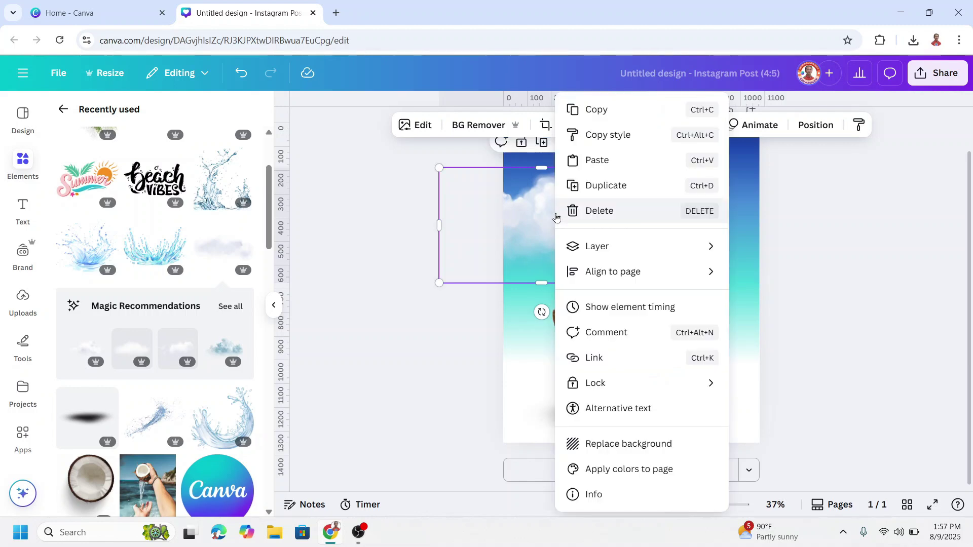
mouse_move(619, 250)
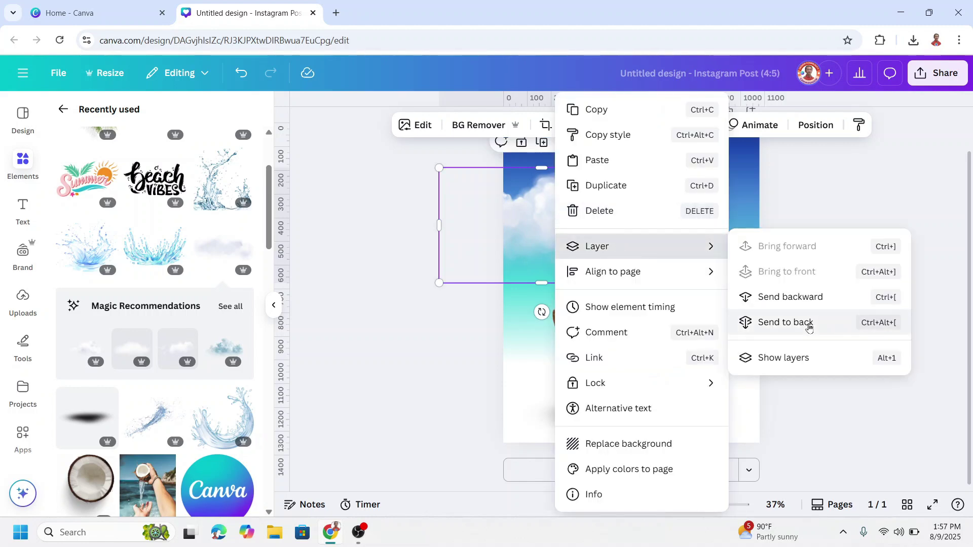
left_click(808, 323)
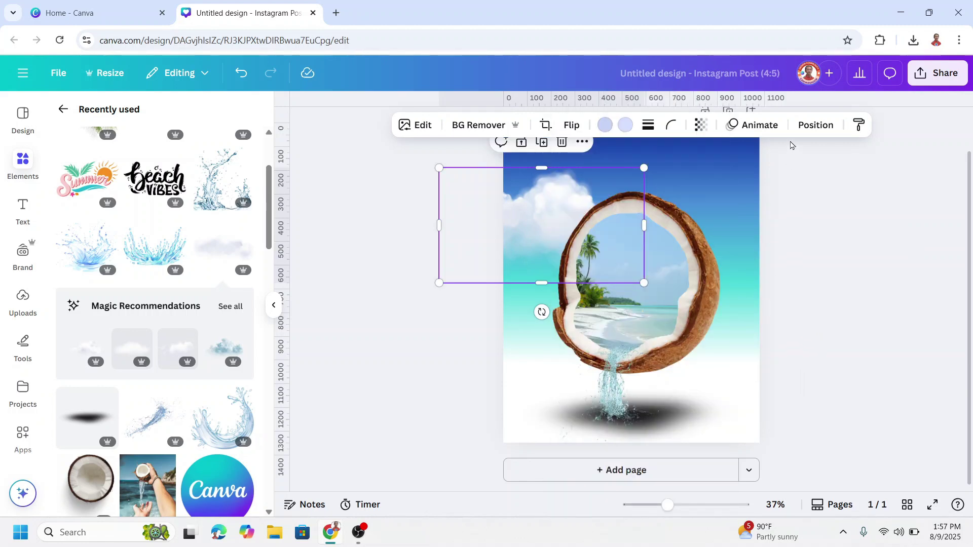
left_click(698, 129)
left_click_drag(699, 175, 707, 178)
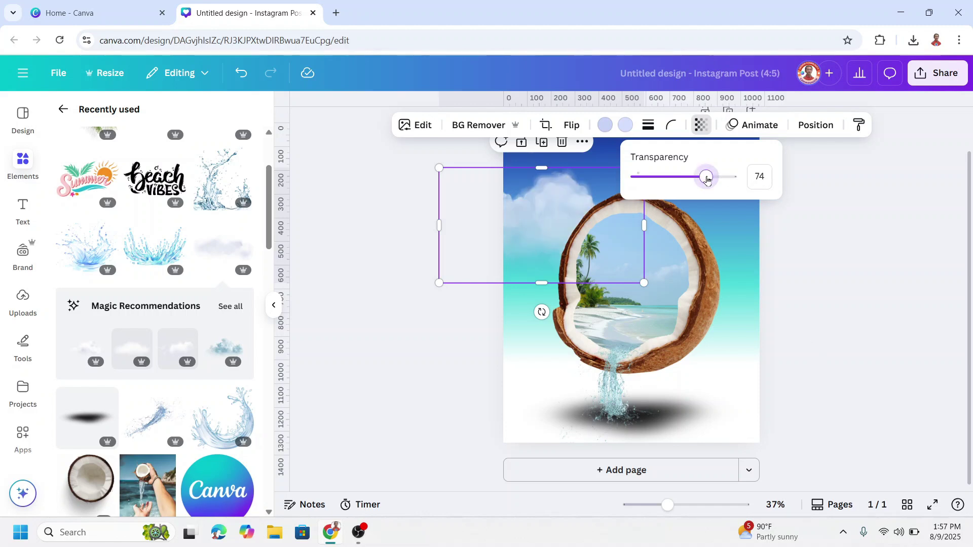
- Duplicate the cloud, make the copy fully opaque, and shrink it into the coconut's opening
left_click(547, 147)
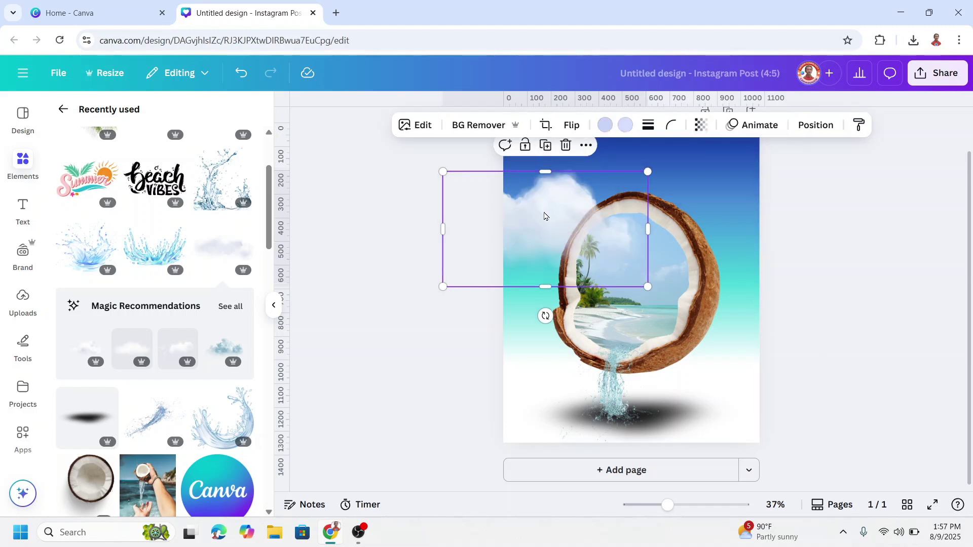
left_click_drag(749, 201, 644, 261)
left_click(703, 128)
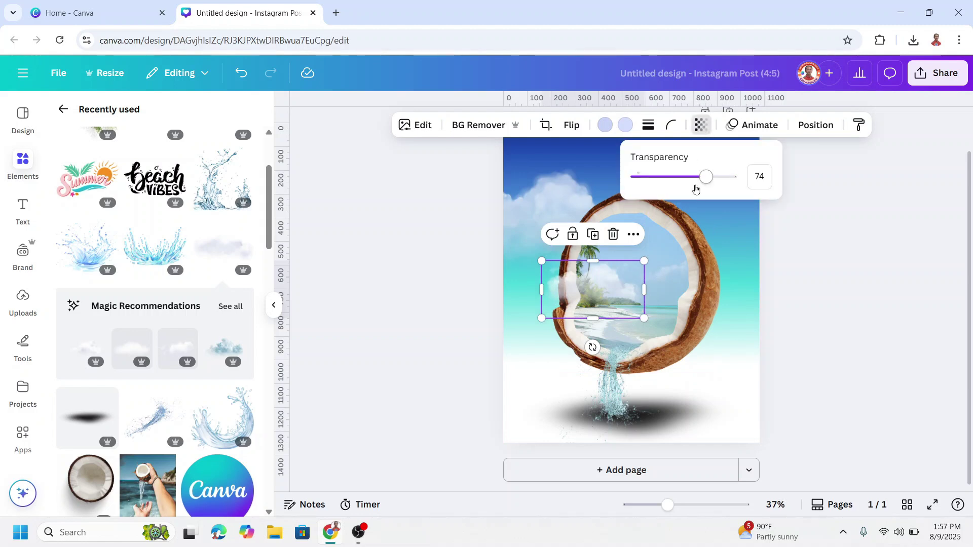
left_click_drag(709, 178, 752, 180)
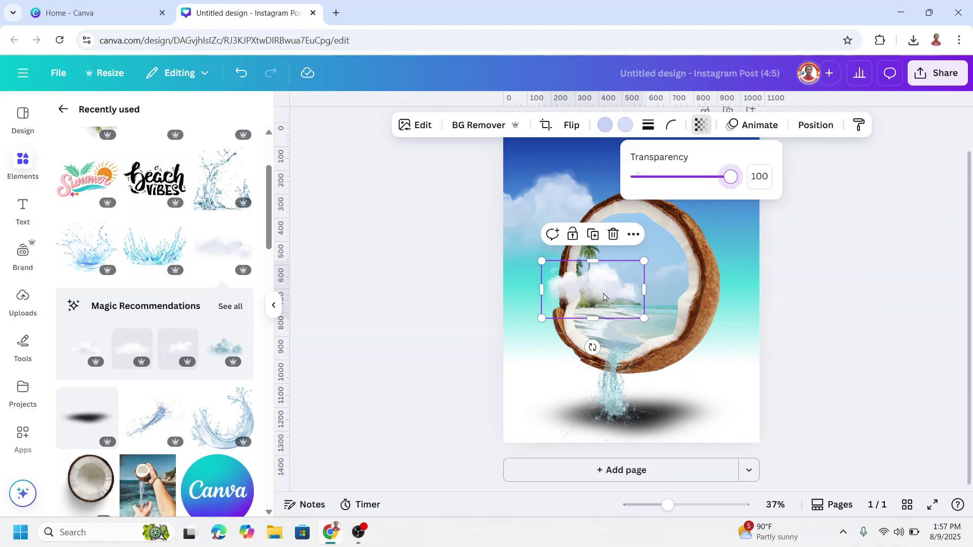
left_click_drag(604, 298, 667, 271)
left_click_drag(709, 237, 669, 262)
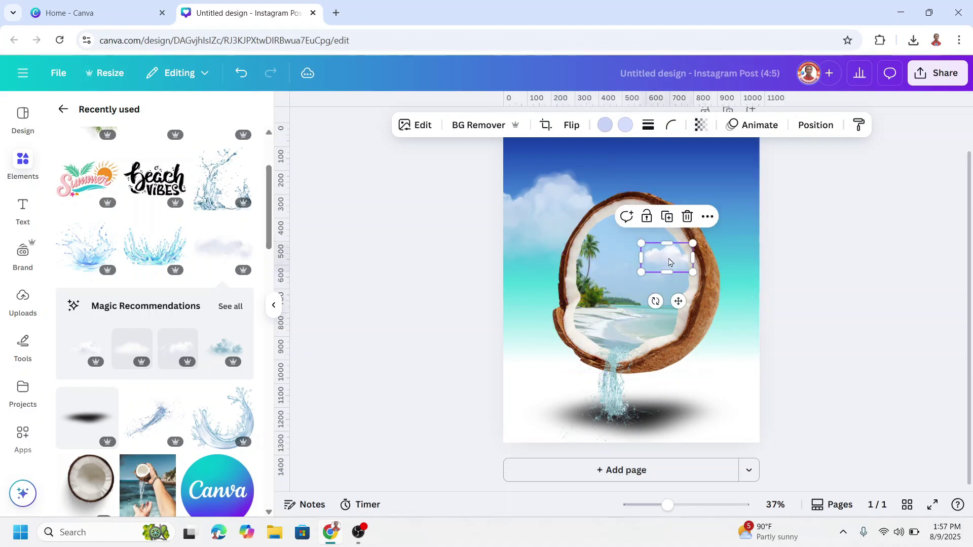
- Move the small cloud's layer below the coconut in the Layers list and nudge it into place
left_click(815, 125)
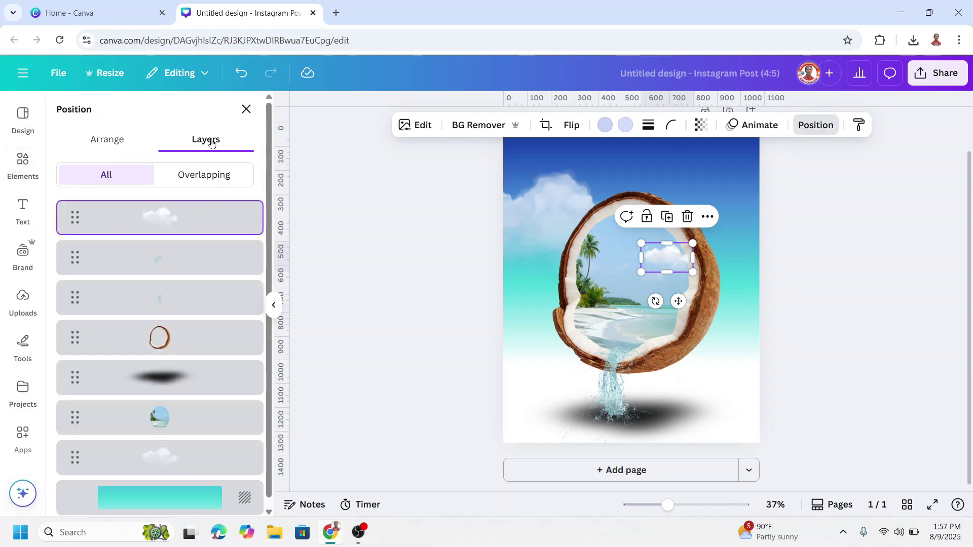
left_click_drag(184, 227, 181, 364)
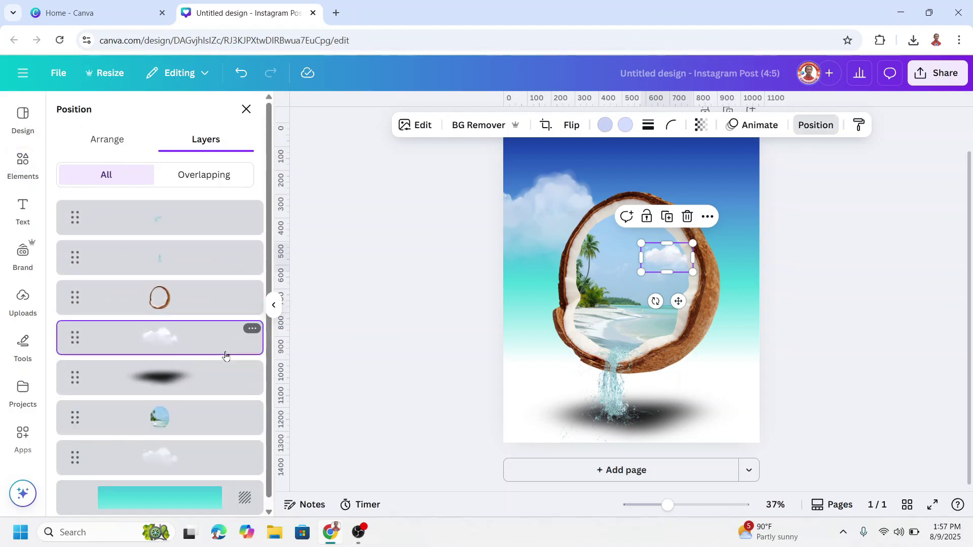
scroll(788, 382, "up", 1)
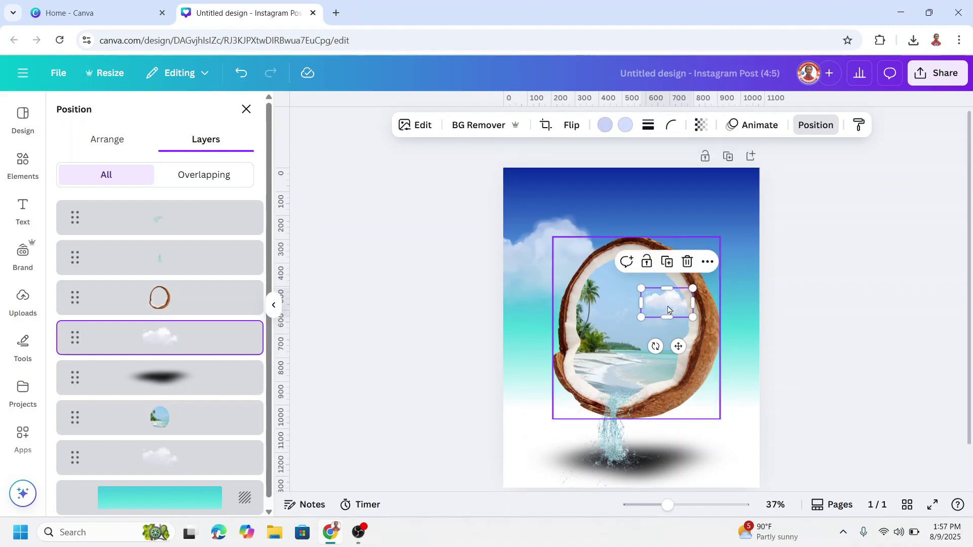
left_click_drag(668, 311, 668, 311)
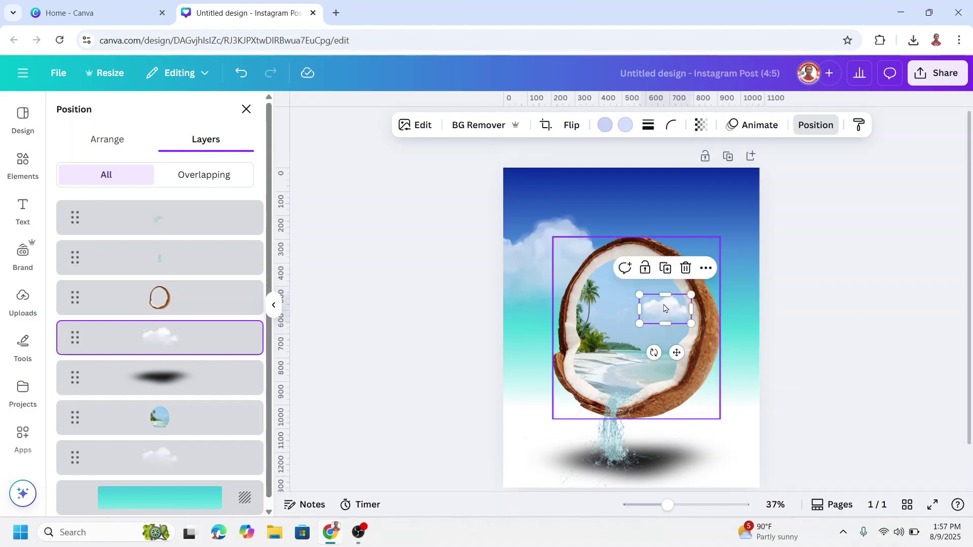
- Add the palm branch from recently used elements and flip it horizontally
left_click(19, 158)
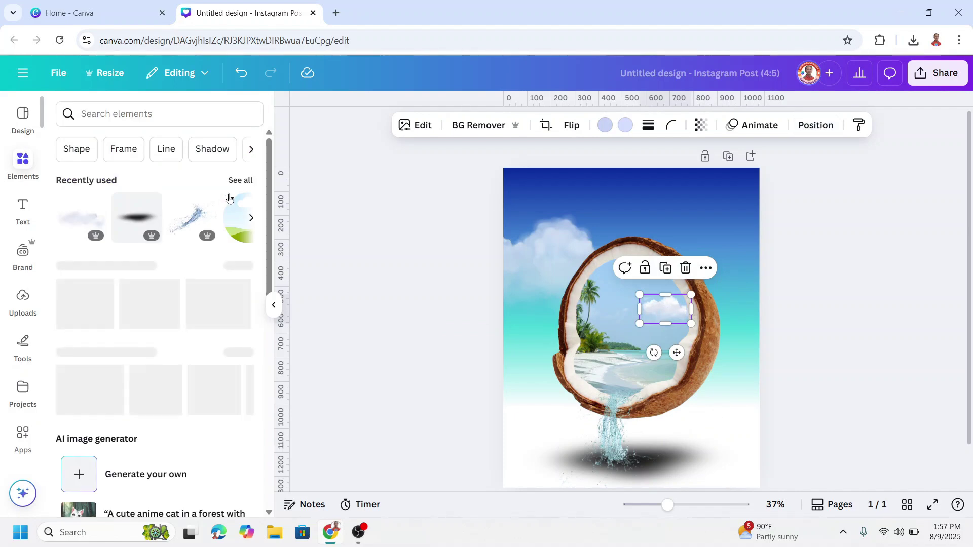
left_click(240, 180)
left_click(109, 286)
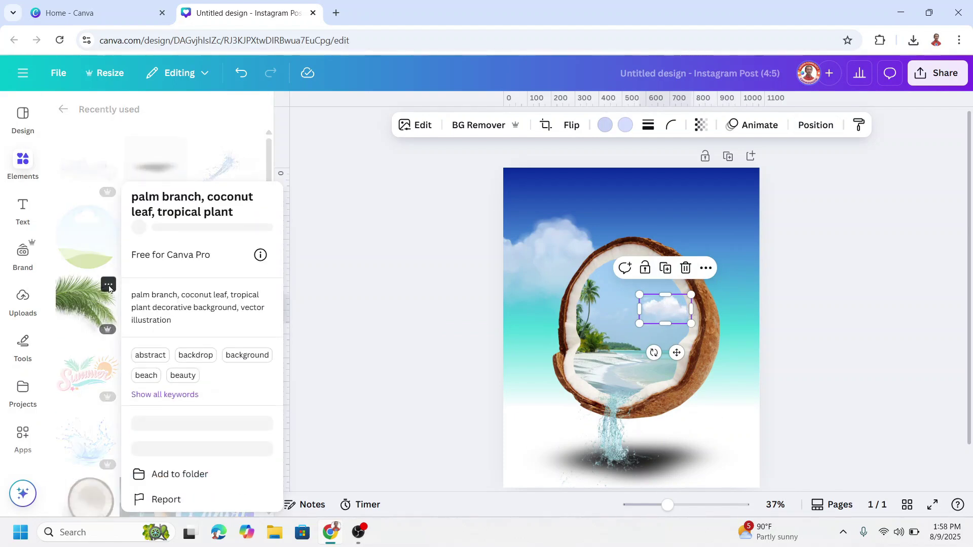
left_click(83, 306)
left_click(82, 307)
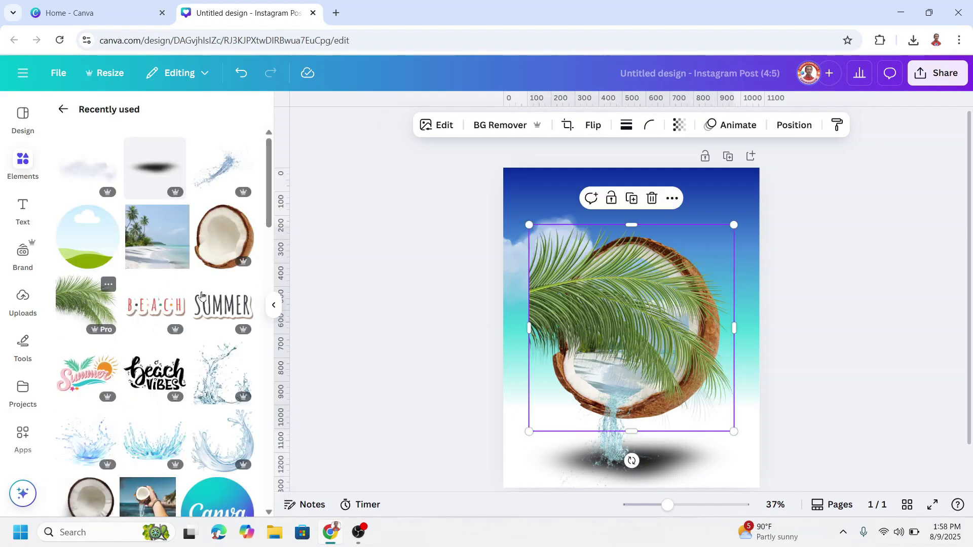
left_click(583, 127)
left_click(576, 157)
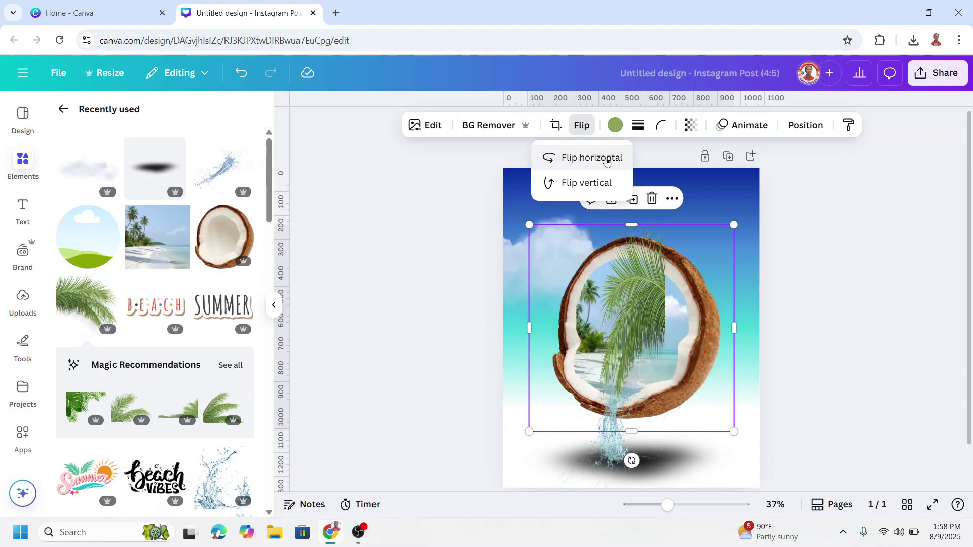
- Shrink the palm, hang it from the top-right corner, and rotate it about 15 degrees
left_click_drag(529, 431, 581, 379)
left_click_drag(657, 315, 715, 244)
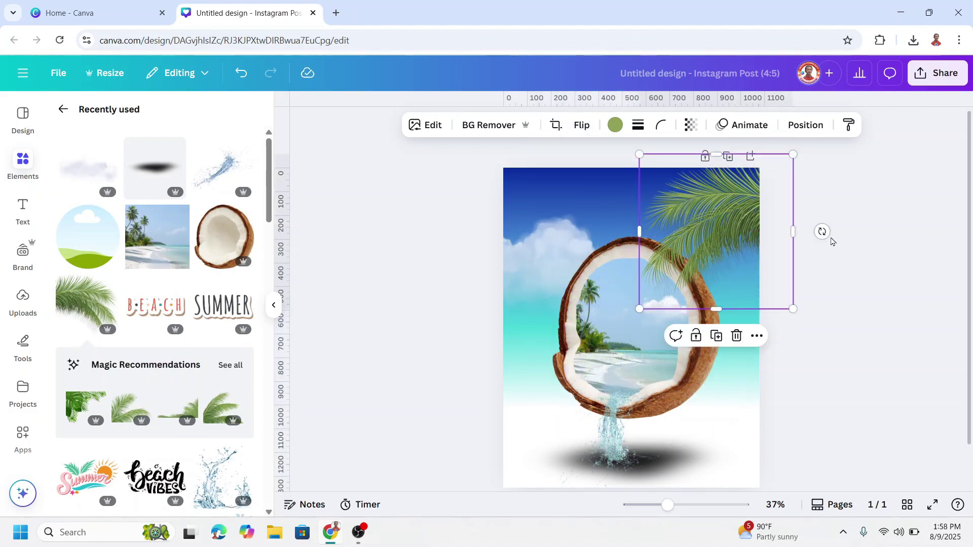
left_click_drag(823, 231, 821, 210)
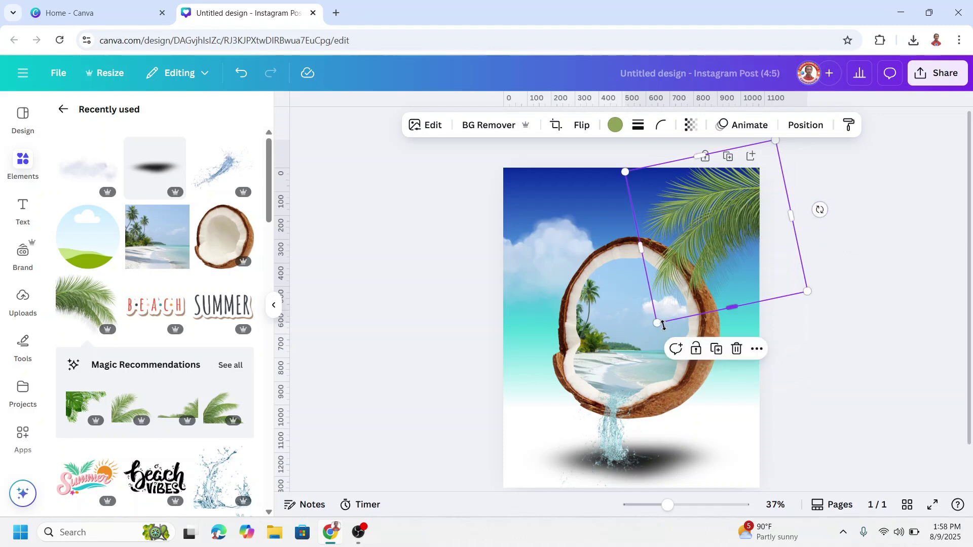
left_click_drag(657, 323, 663, 314)
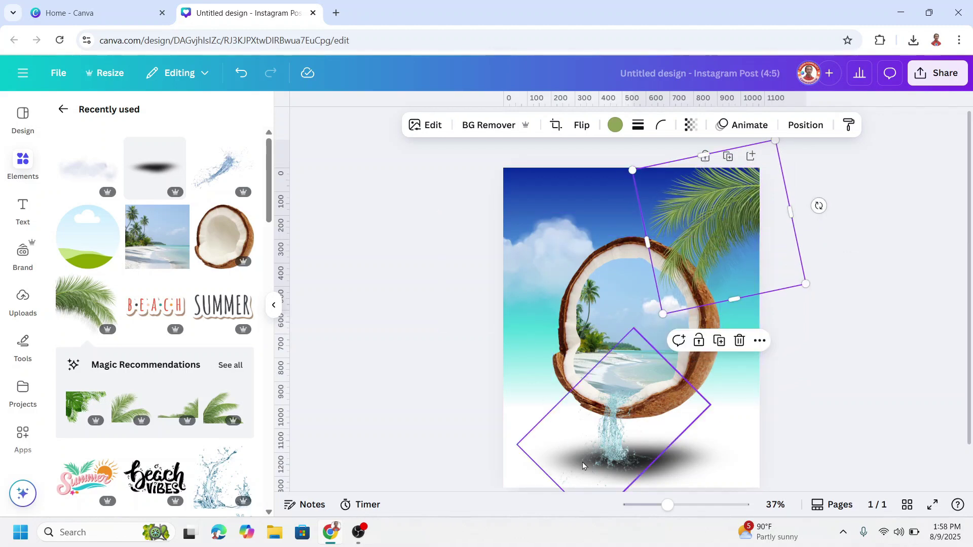
left_click(883, 380)
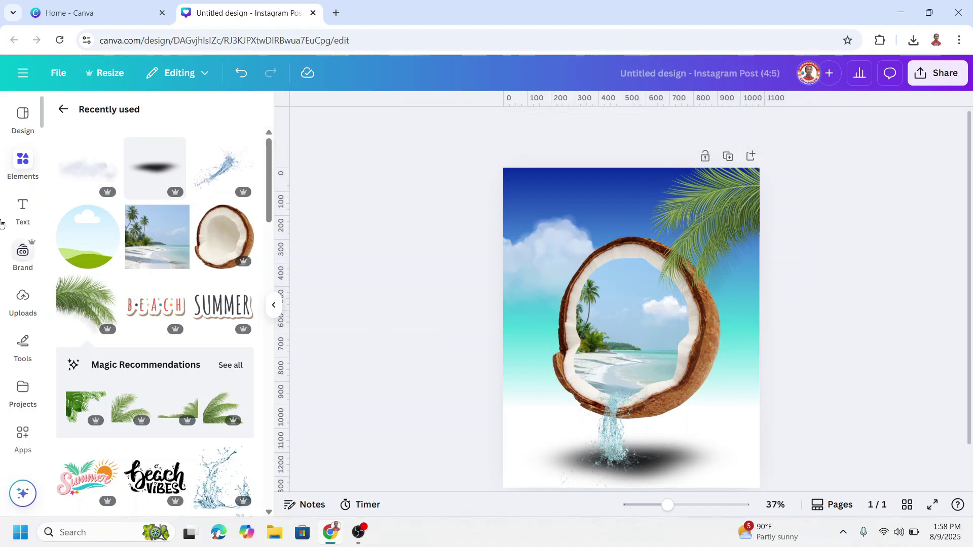
- Add body text with the designer's name at size 16 and move it below the coconut
left_click(23, 210)
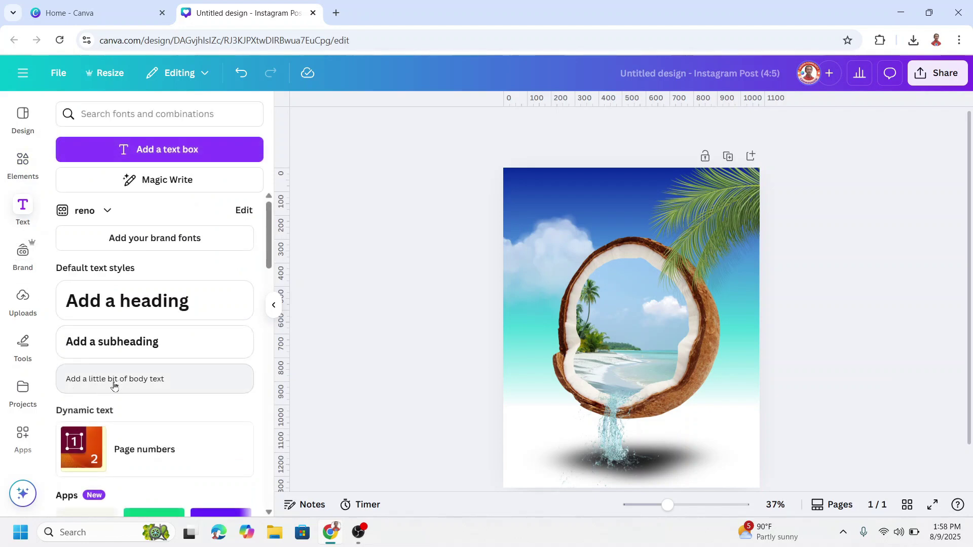
left_click(113, 381)
type("Reno Nadiandy")
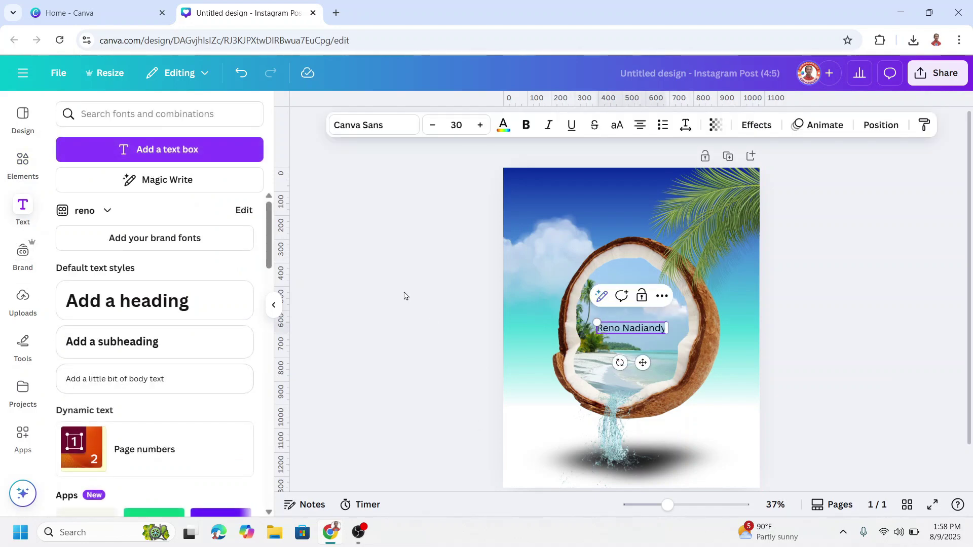
left_click(451, 135)
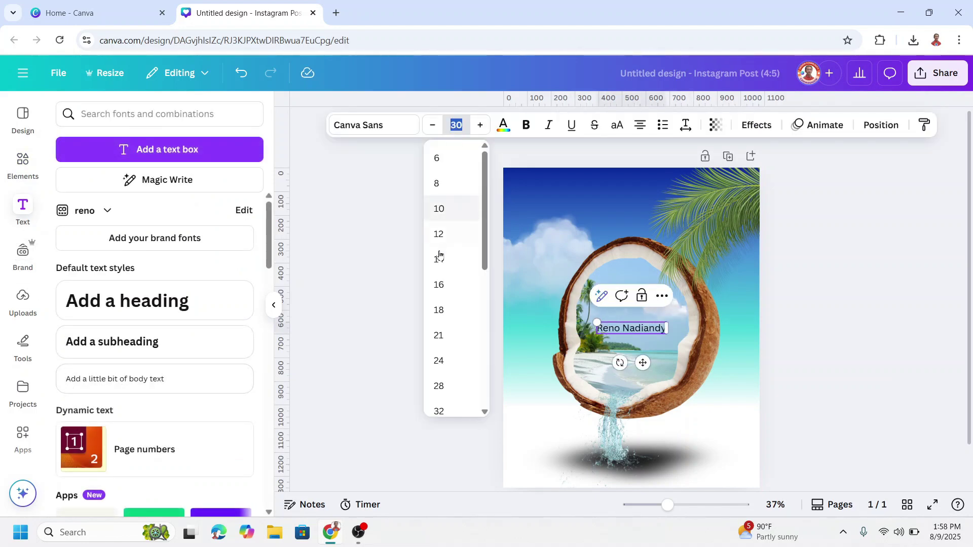
left_click(444, 291)
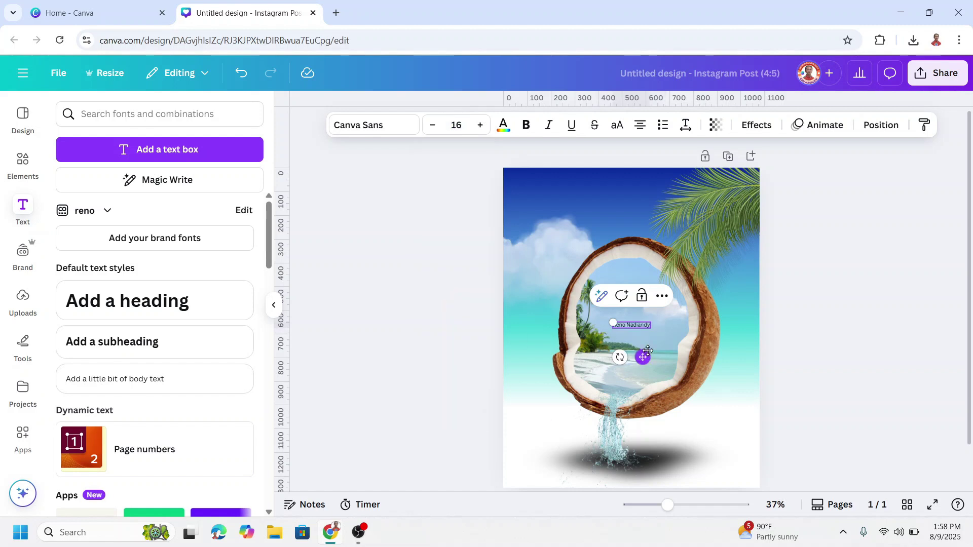
left_click_drag(648, 351, 708, 435)
- Apply the Curve text effect at -24 and set the name beside the water
left_click(757, 125)
scroll(194, 383, "down", 2)
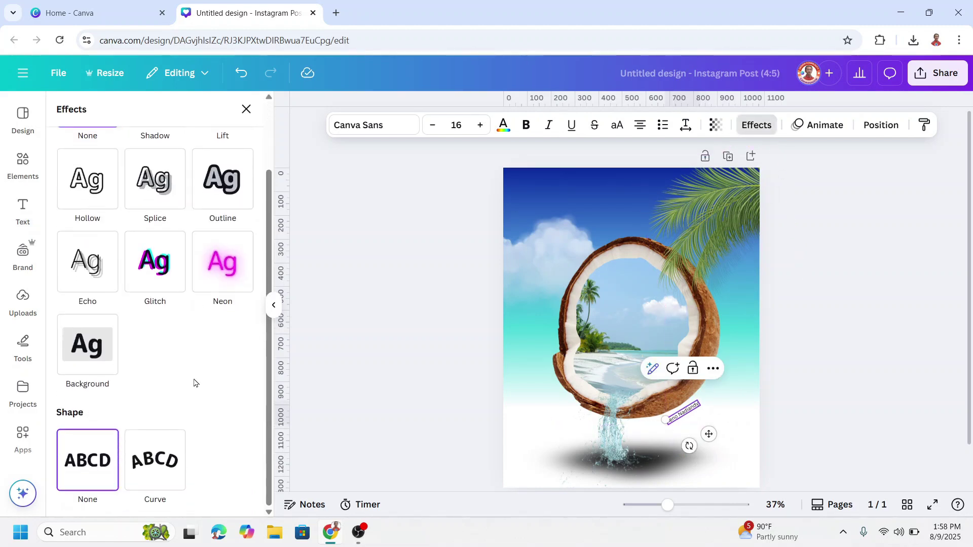
left_click(163, 458)
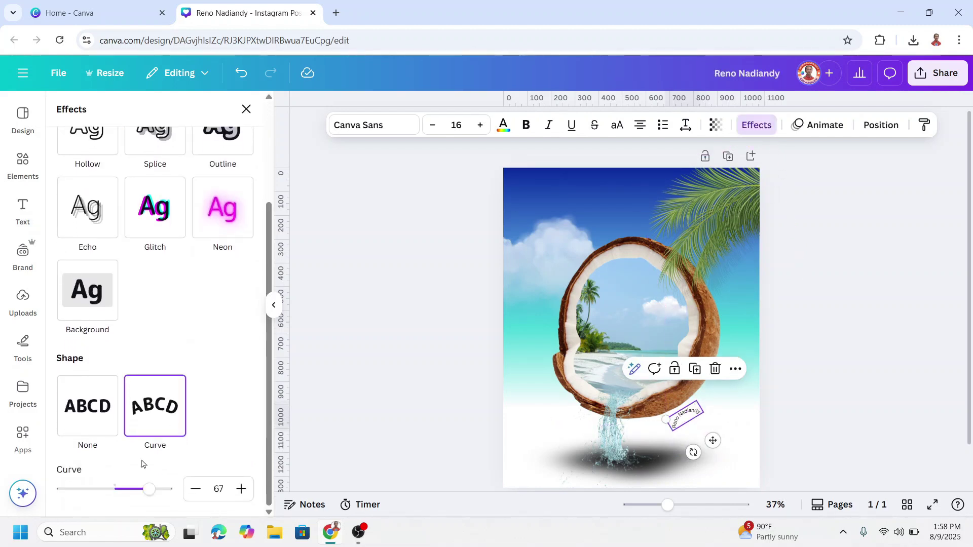
left_click(101, 492)
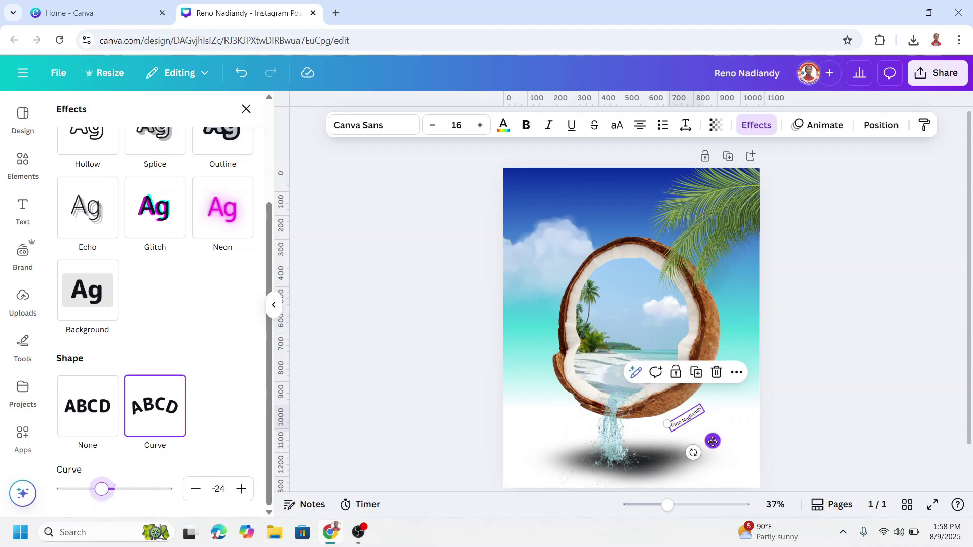
left_click_drag(710, 439, 711, 433)
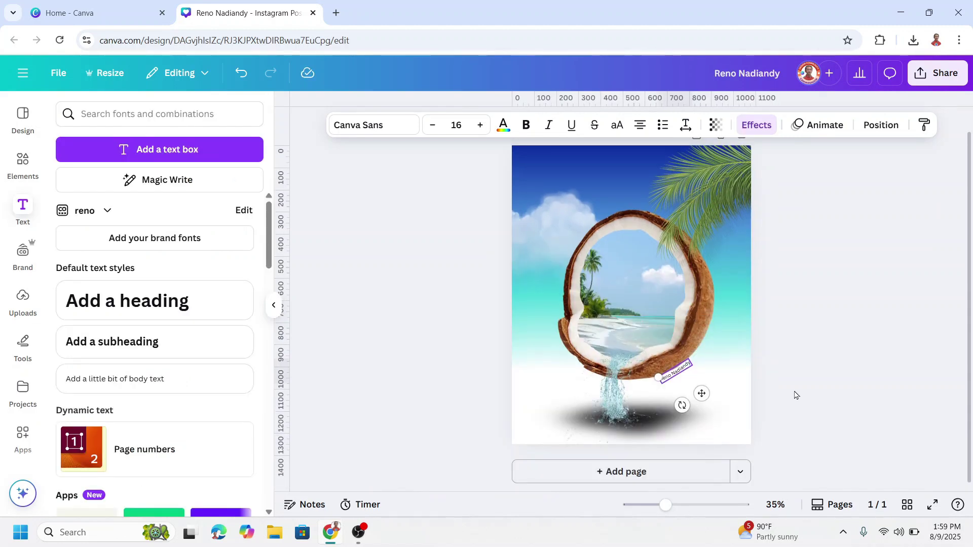
- Download the design as a 1,080 × 1,350 px PNG from the Share menu
left_click(937, 75)
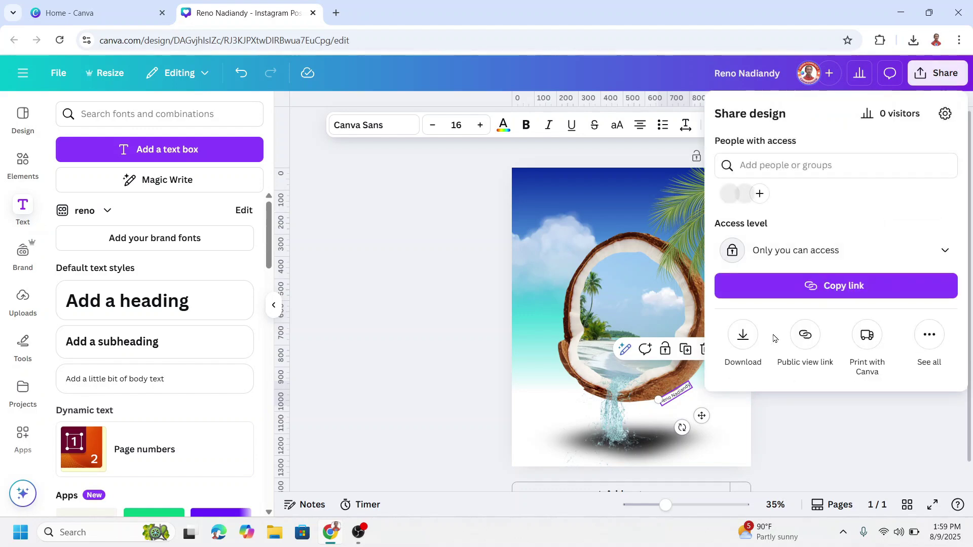
left_click(743, 335)
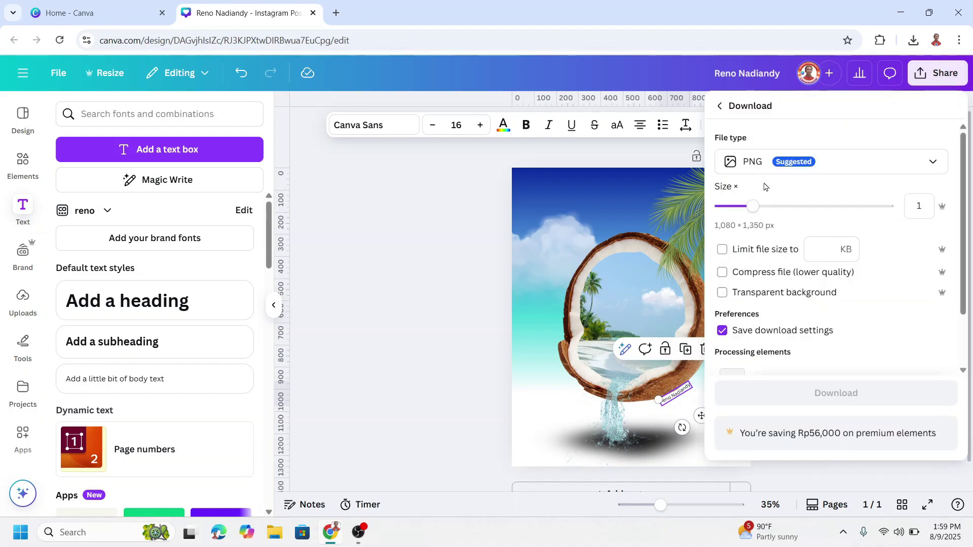
left_click(836, 394)
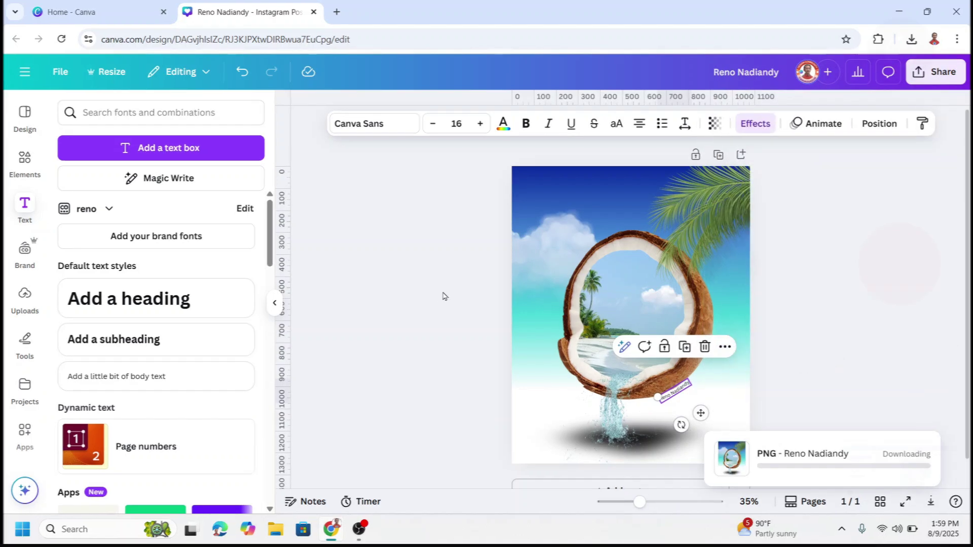